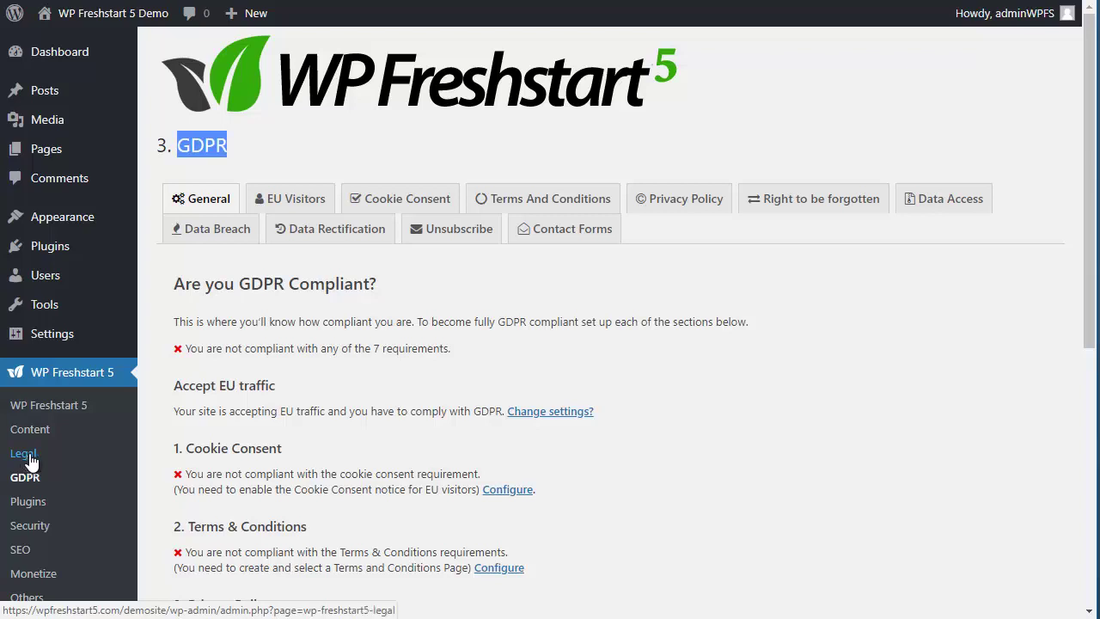
Step: Open WP Freshstart 5's Legal settings and switch to the Privacy Policy Generator tab
left_click(28, 455)
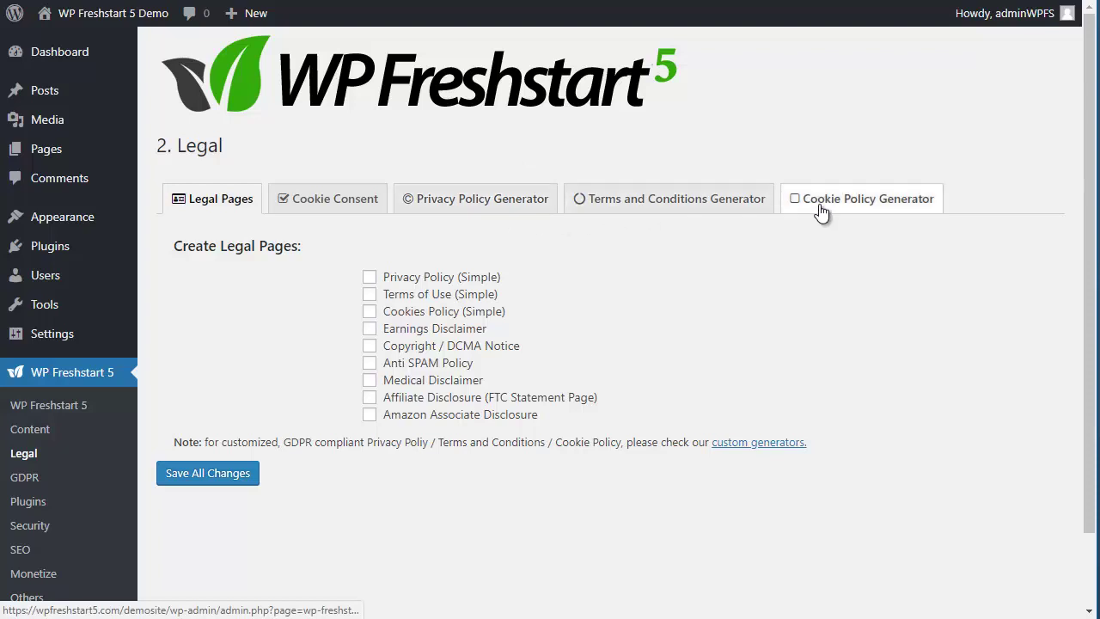
left_click(422, 208)
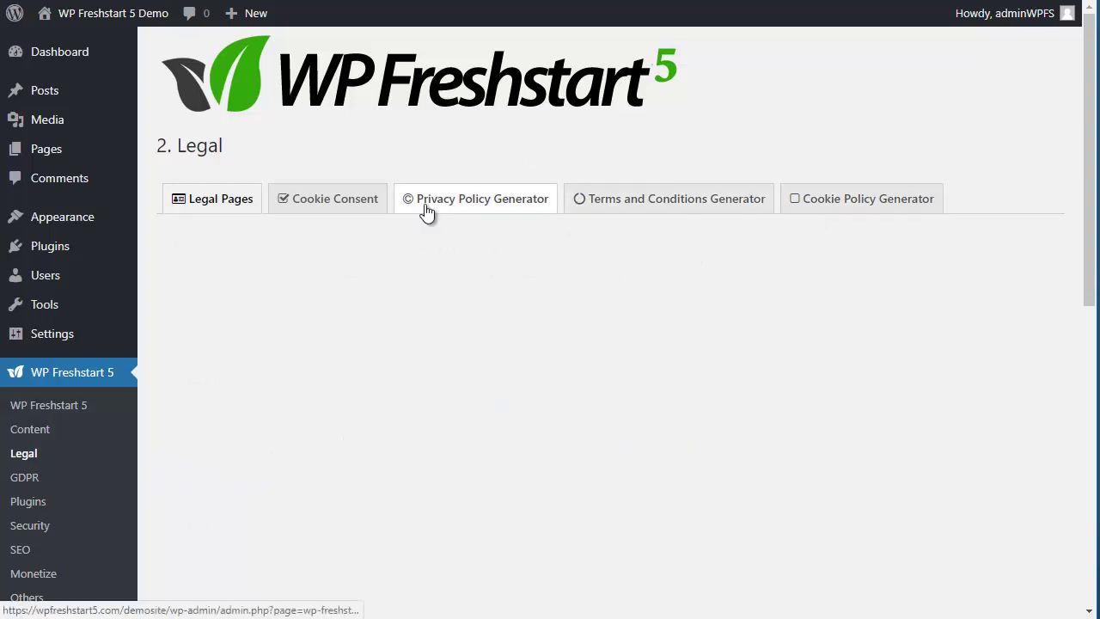
Step: In the privacy wizard, mark Affiliate Marketing and News and updates as data uses
scroll(537, 251, "down", 1)
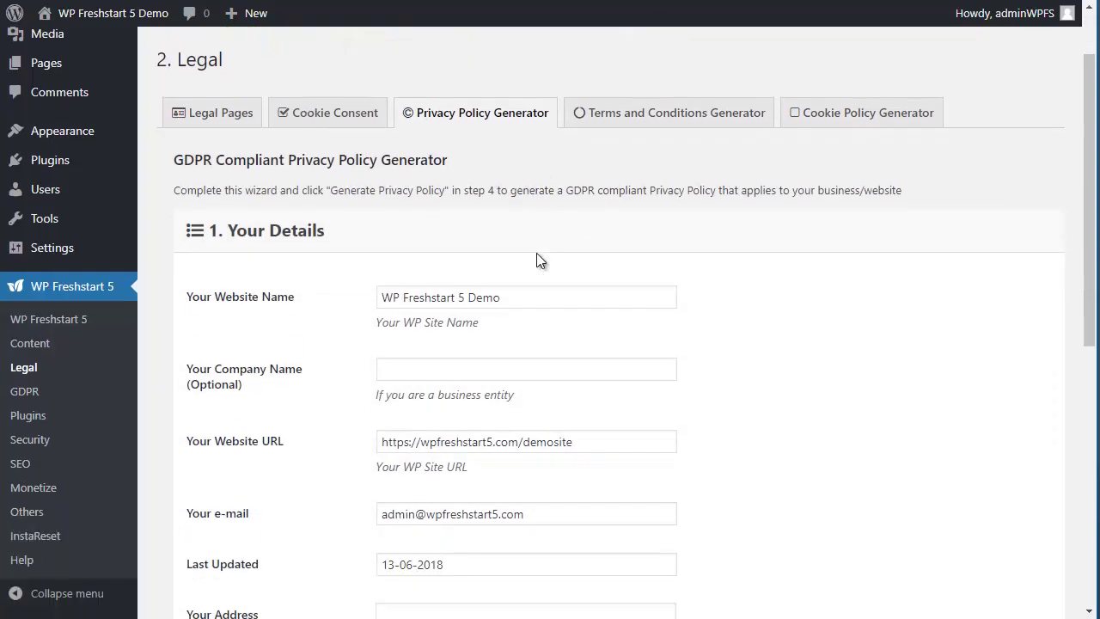
scroll(544, 300, "down", 1)
scroll(450, 302, "down", 2)
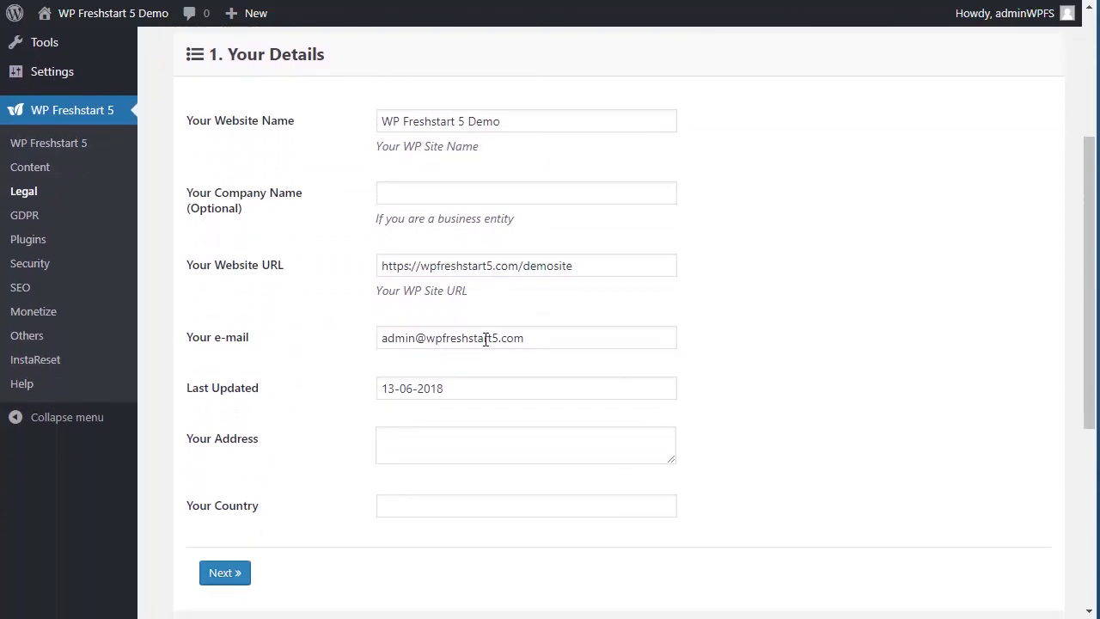
scroll(461, 187, "up", 1)
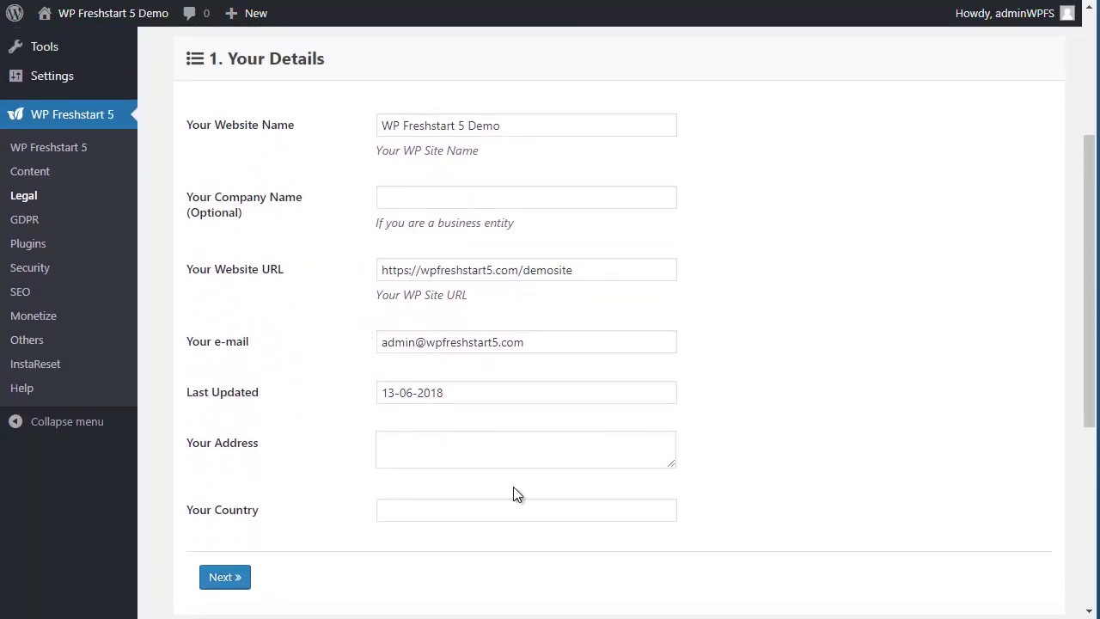
scroll(457, 465, "down", 2)
left_click(224, 403)
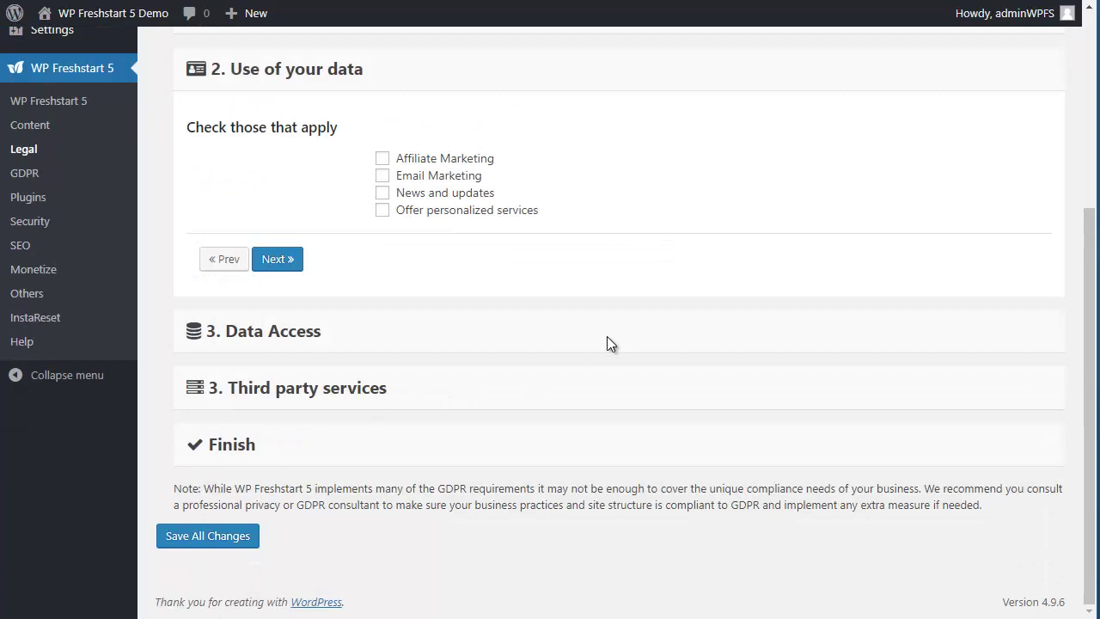
left_click(439, 161)
left_click(440, 196)
left_click(286, 262)
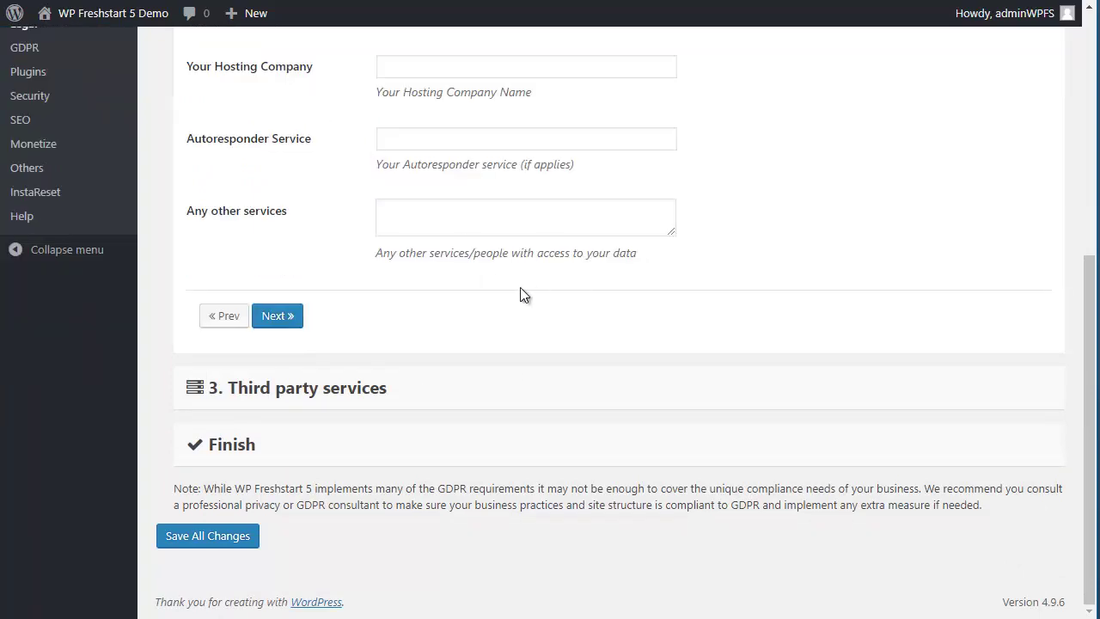
Step: Enter Hostgator and Mailchimp, declare Google Analytics, and generate the Privacy Policy page
scroll(522, 295, "up", 1)
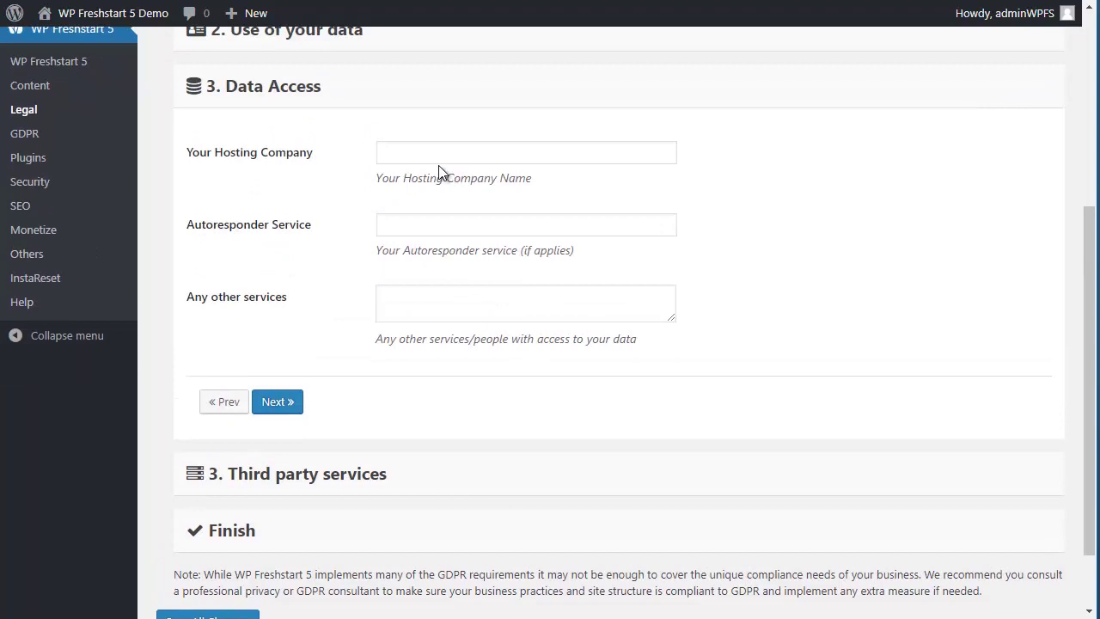
left_click(441, 152)
type("Hostgator")
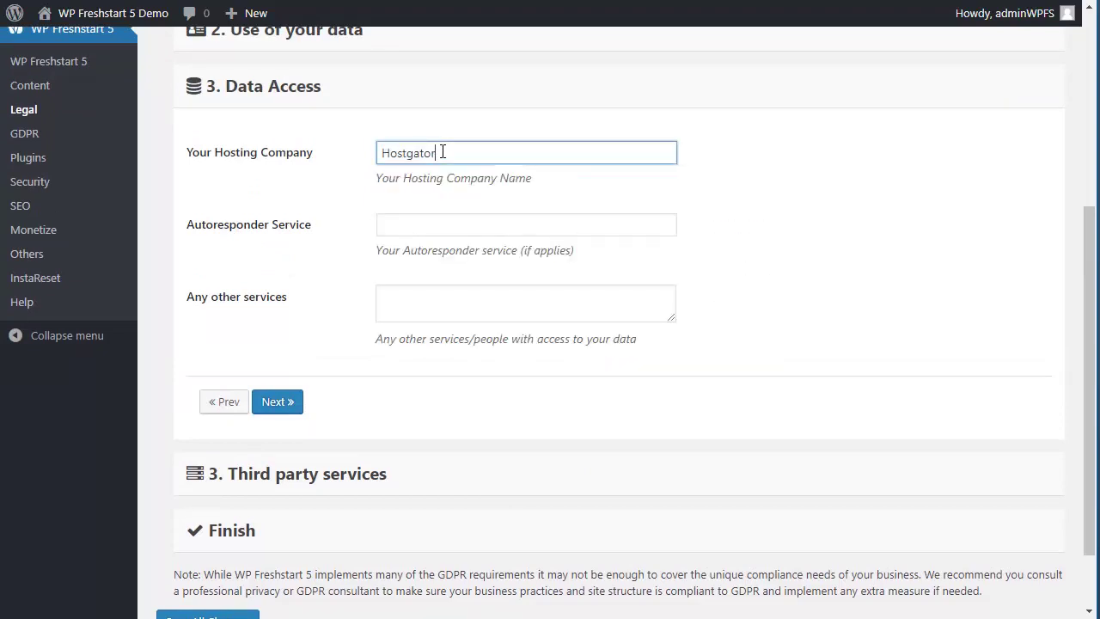
key("Tab")
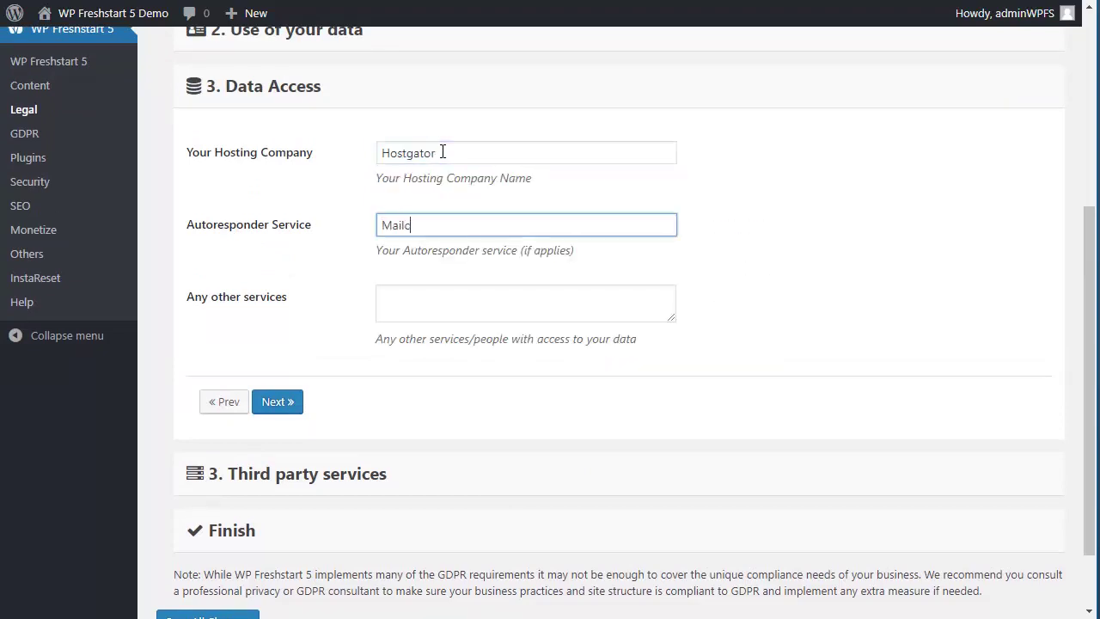
key("Tab")
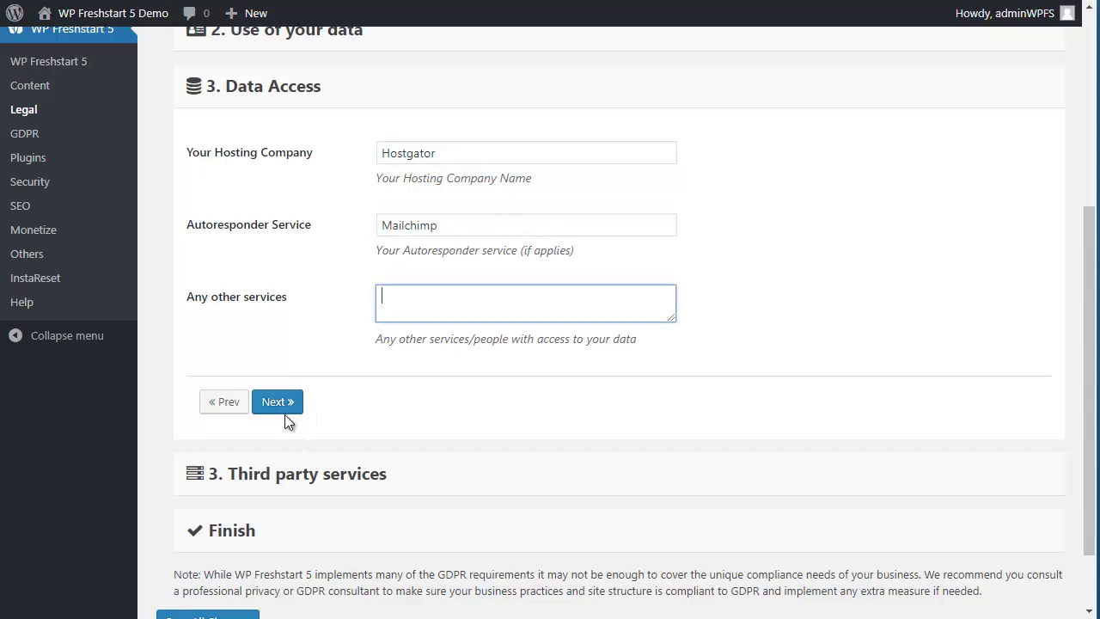
left_click(282, 406)
left_click(443, 273)
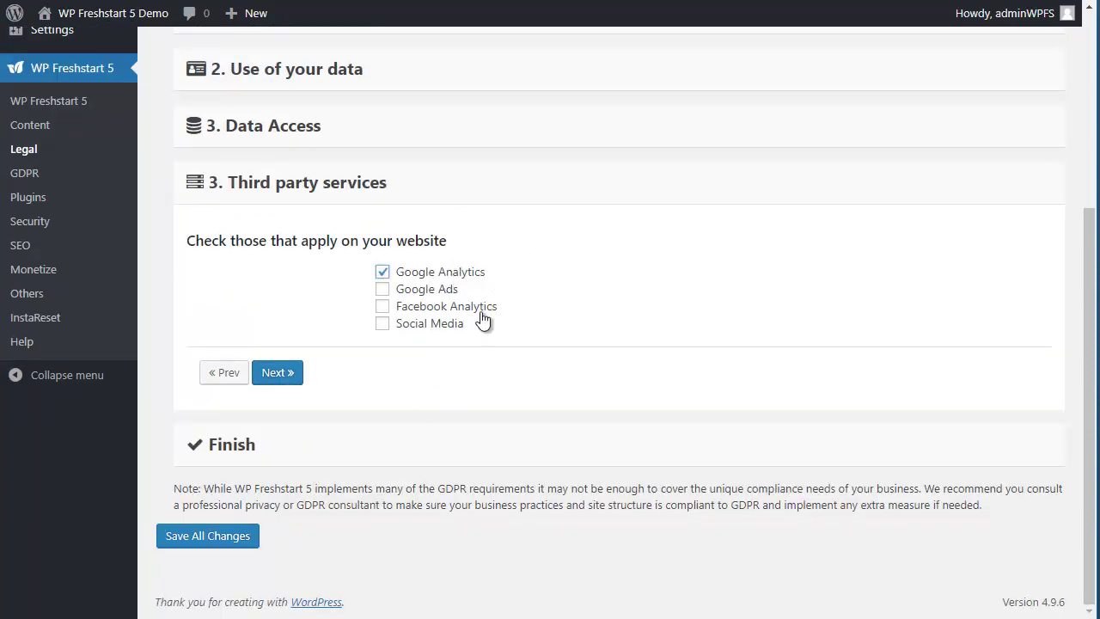
left_click(277, 375)
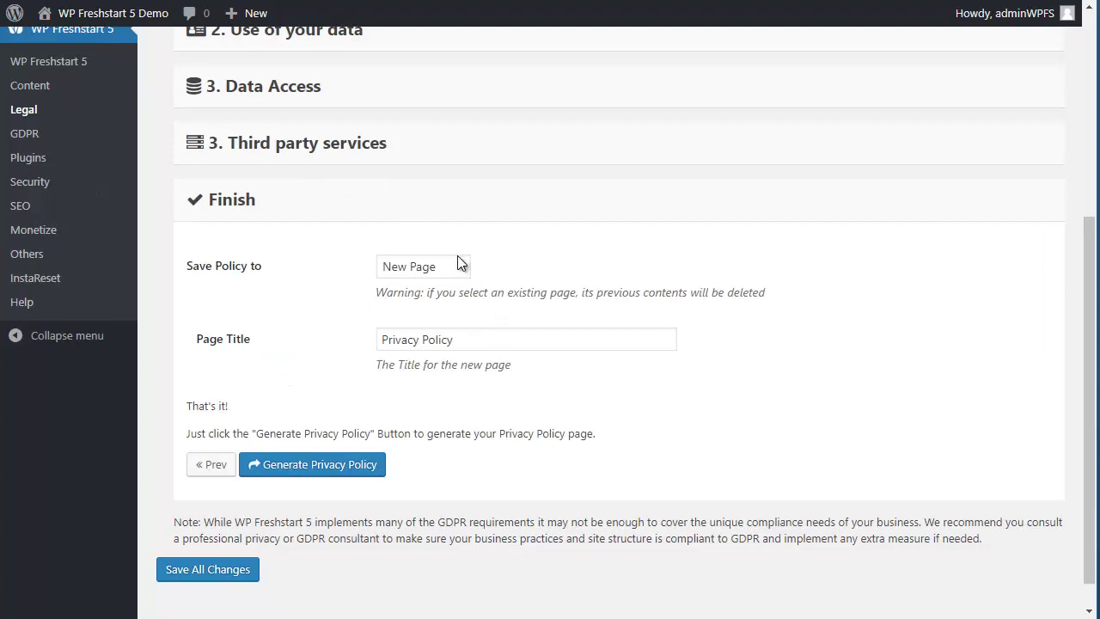
left_click(326, 465)
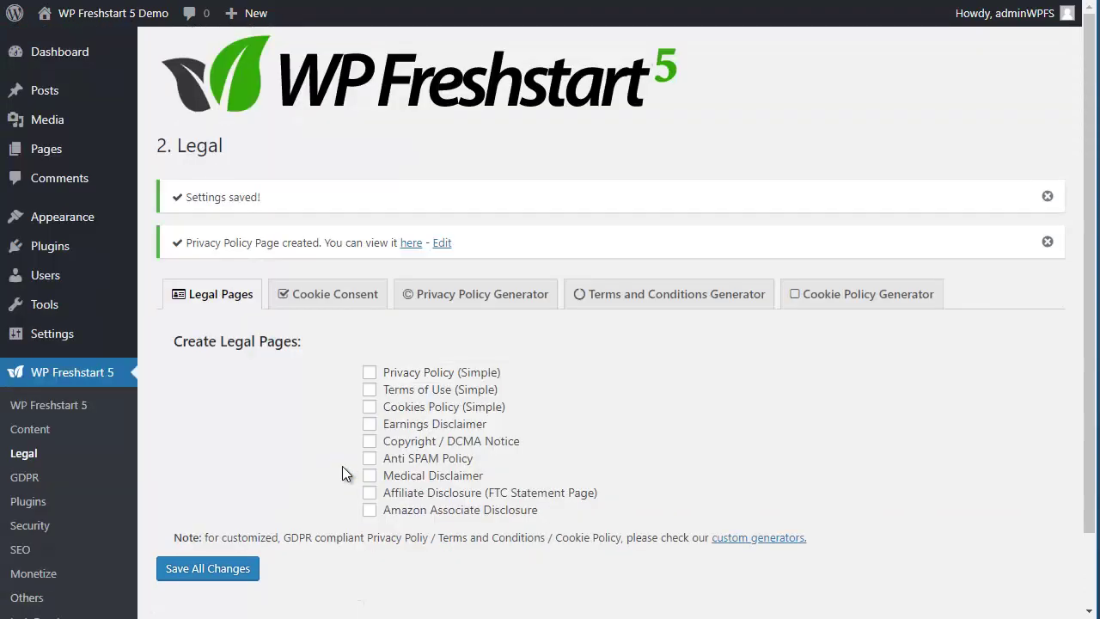
Step: Review the generated Privacy Policy page, then bring up the Terms and Conditions Generator
left_click(415, 249)
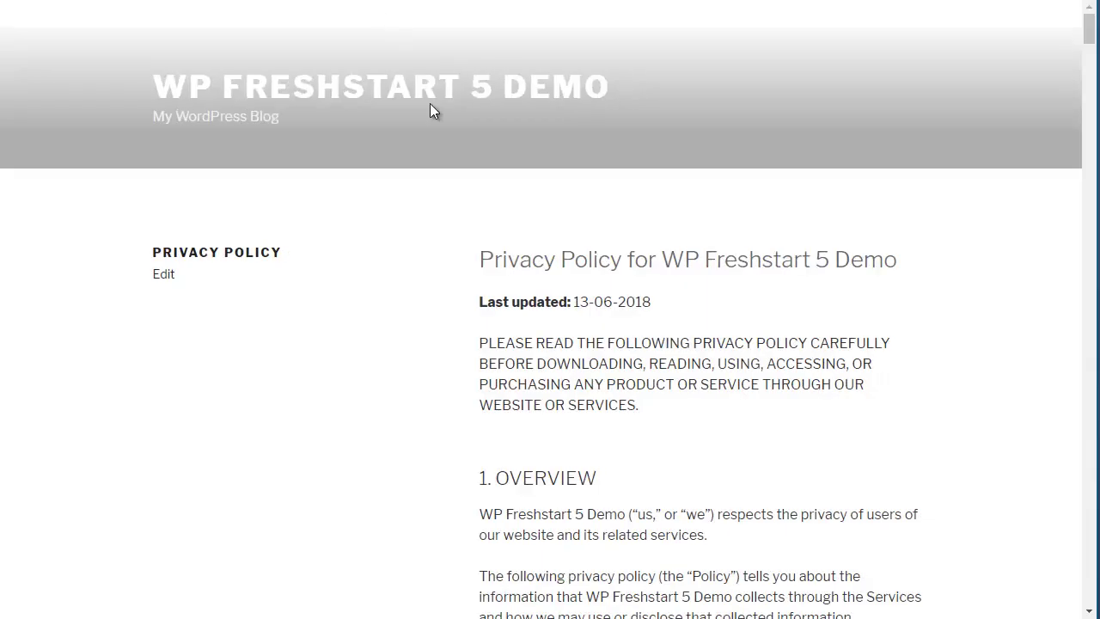
scroll(548, 153, "down", 1)
left_click_drag(544, 175, 783, 166)
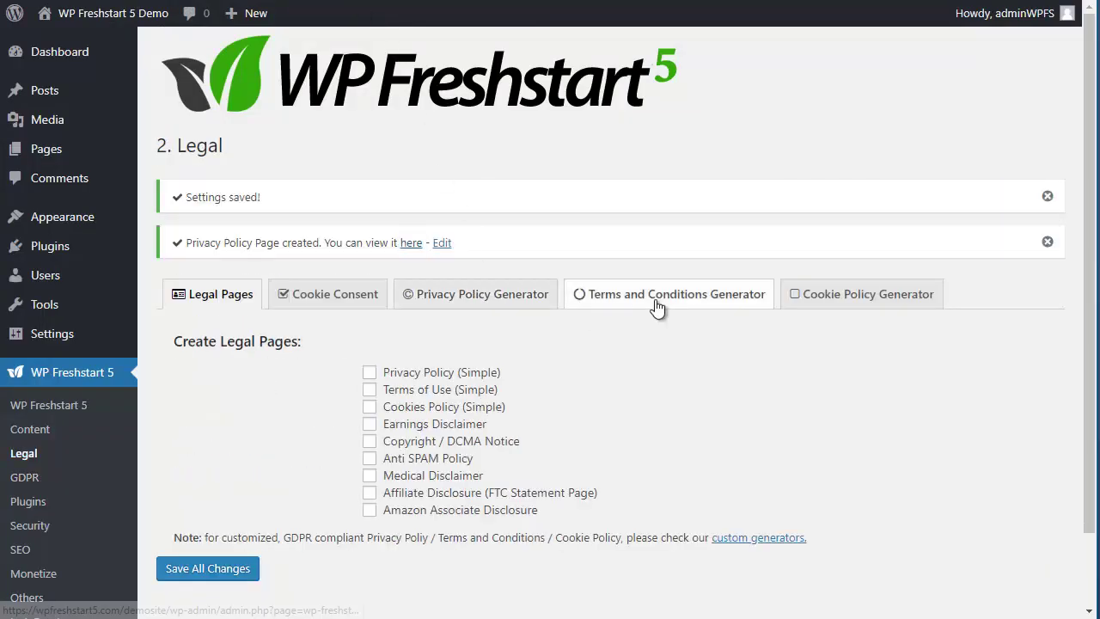
left_click(657, 301)
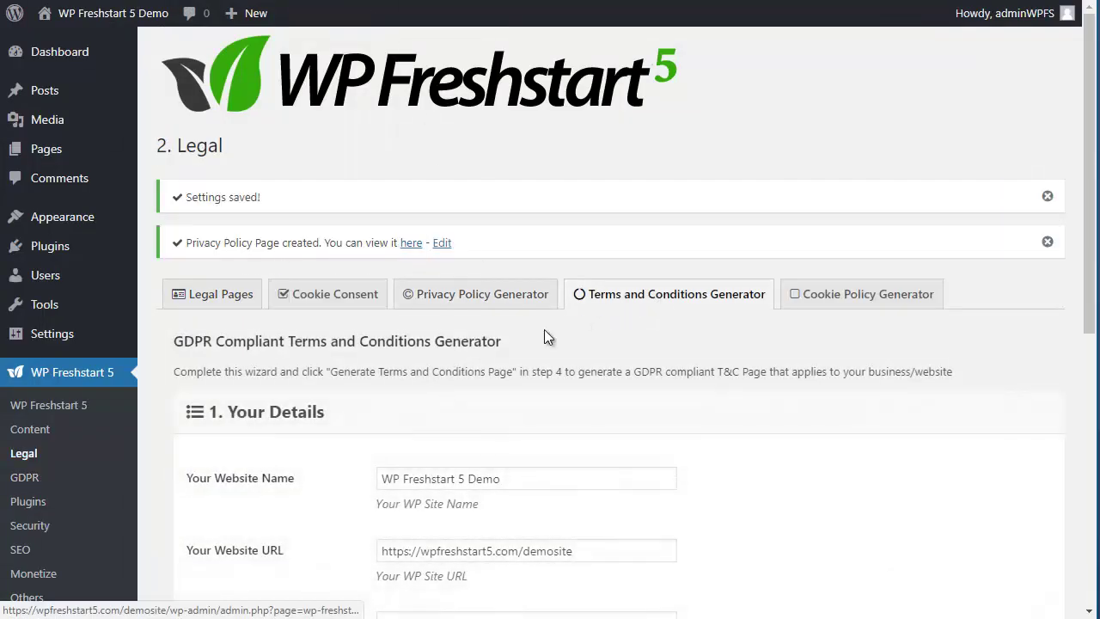
Step: Declare Online Payments through Paypal, entering 'Paypal address' as the processor address
scroll(543, 329, "down", 5)
left_click(219, 414)
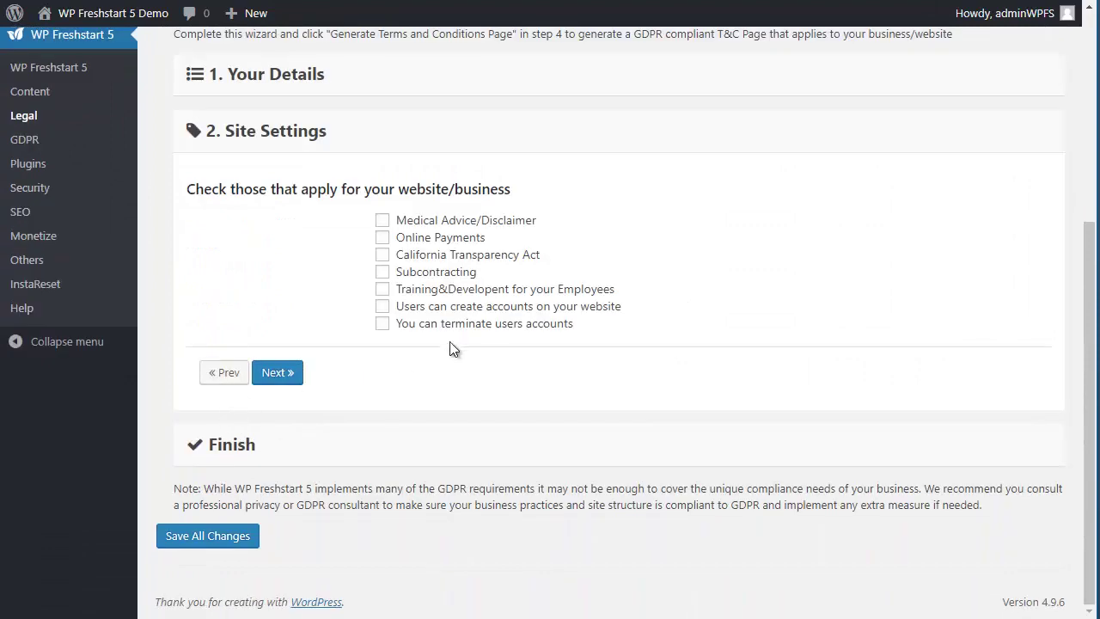
left_click(440, 237)
scroll(436, 257, "down", 1)
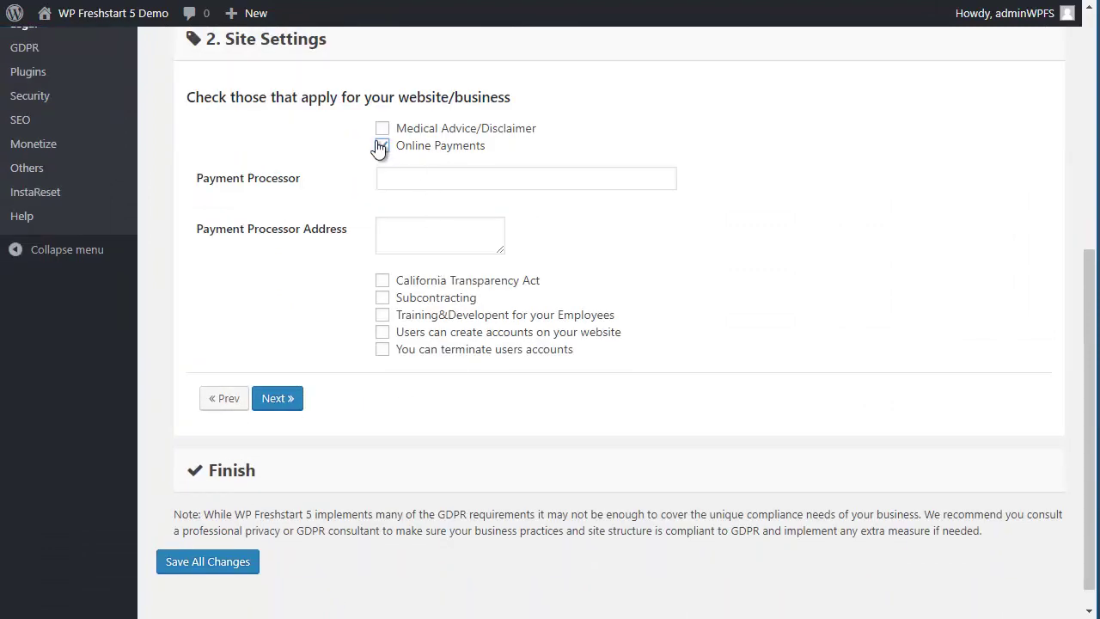
left_click(424, 178)
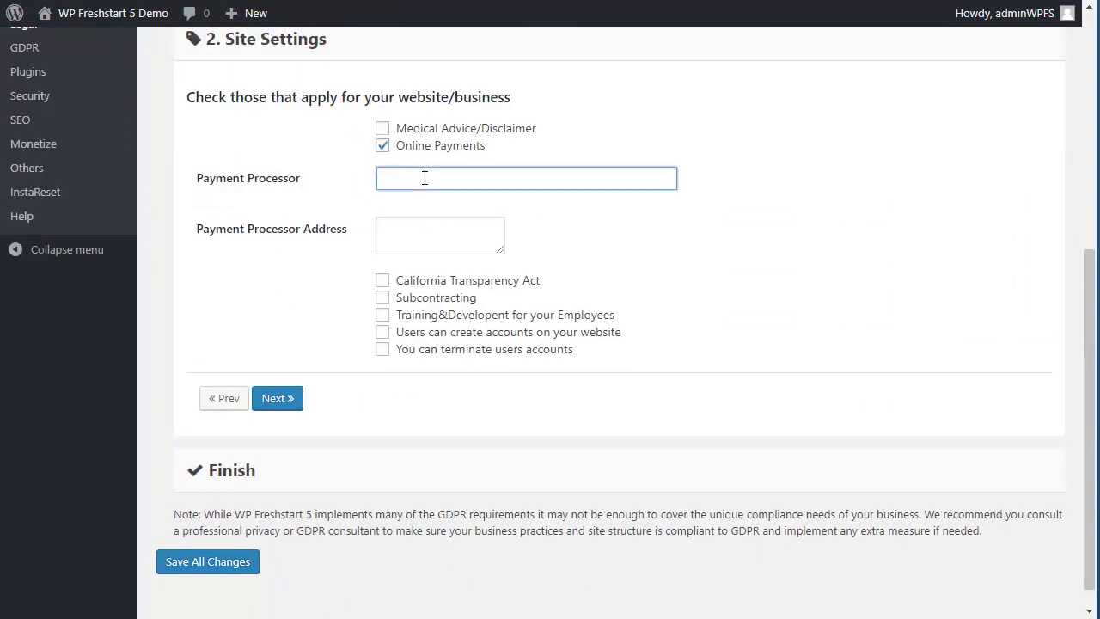
type("Paypal")
key("Tab")
type("Pa")
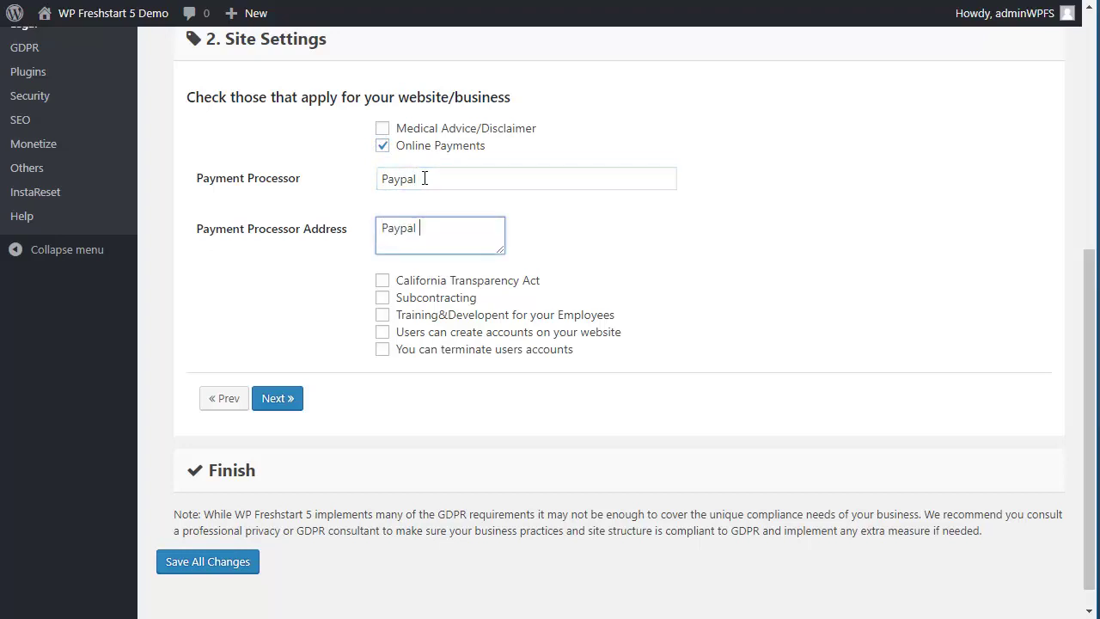
type("ypal address")
Step: Allow users to create and terminate accounts, and generate the terms on a New Page
left_click(442, 333)
left_click(453, 349)
left_click(270, 400)
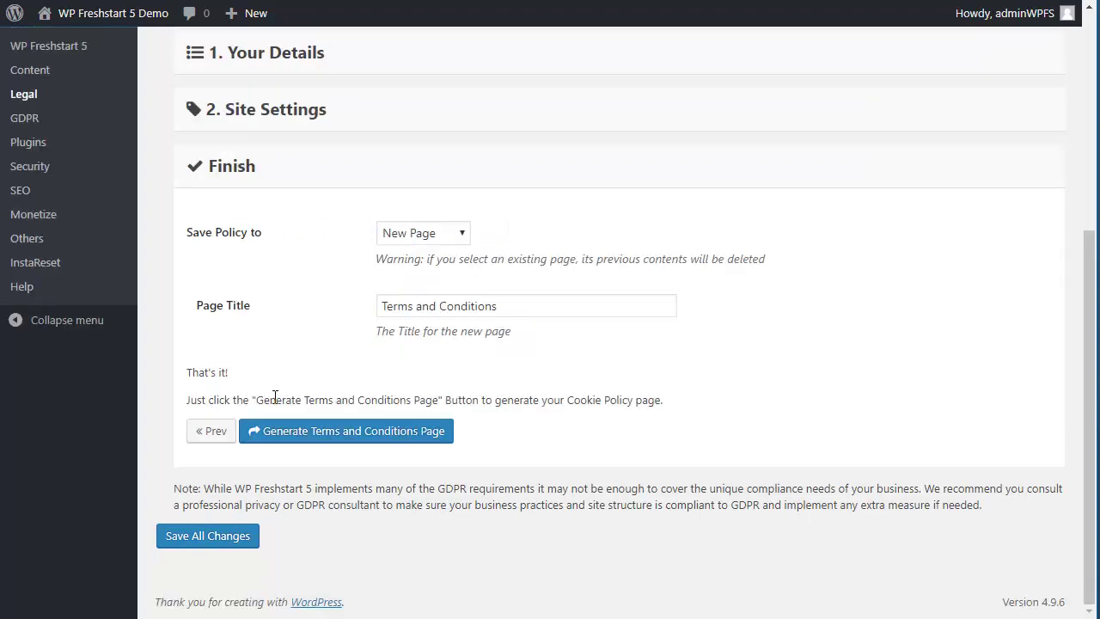
left_click(433, 240)
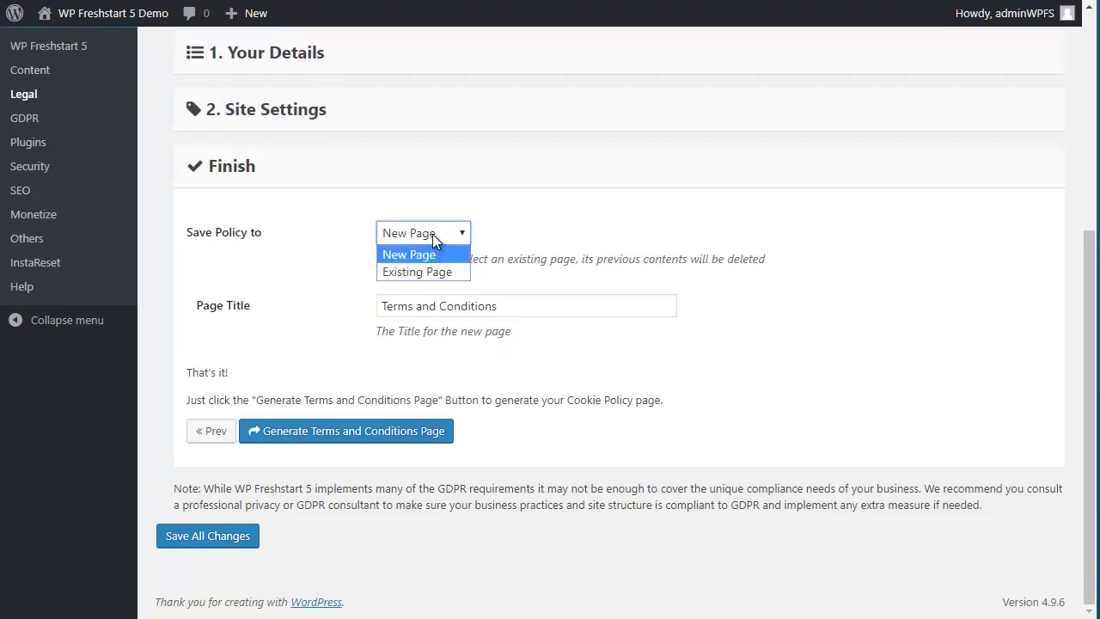
left_click(432, 229)
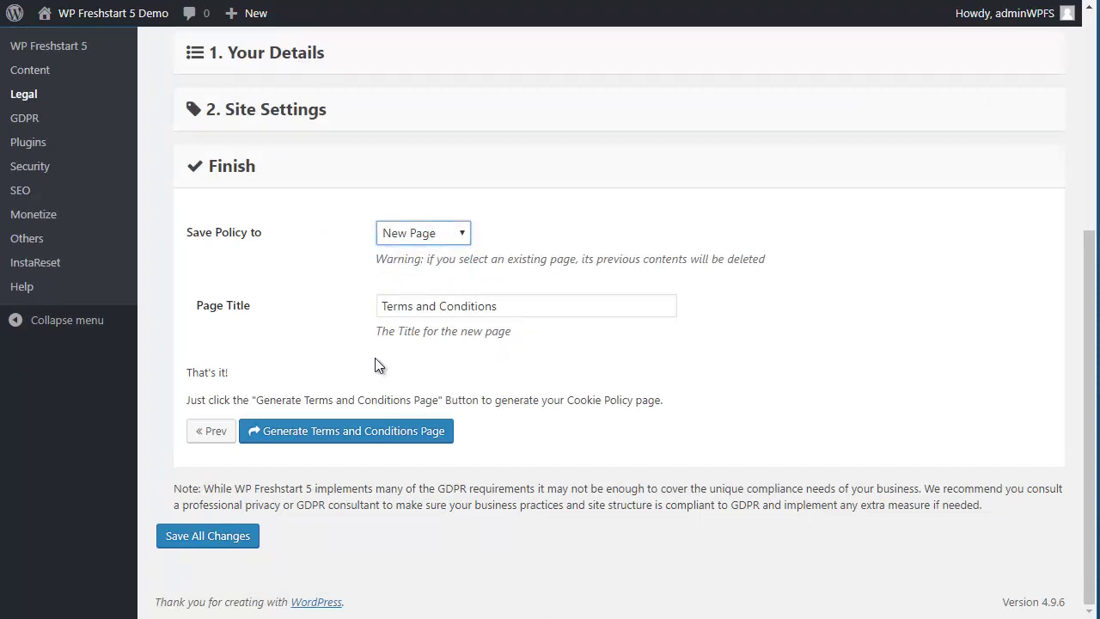
left_click(325, 438)
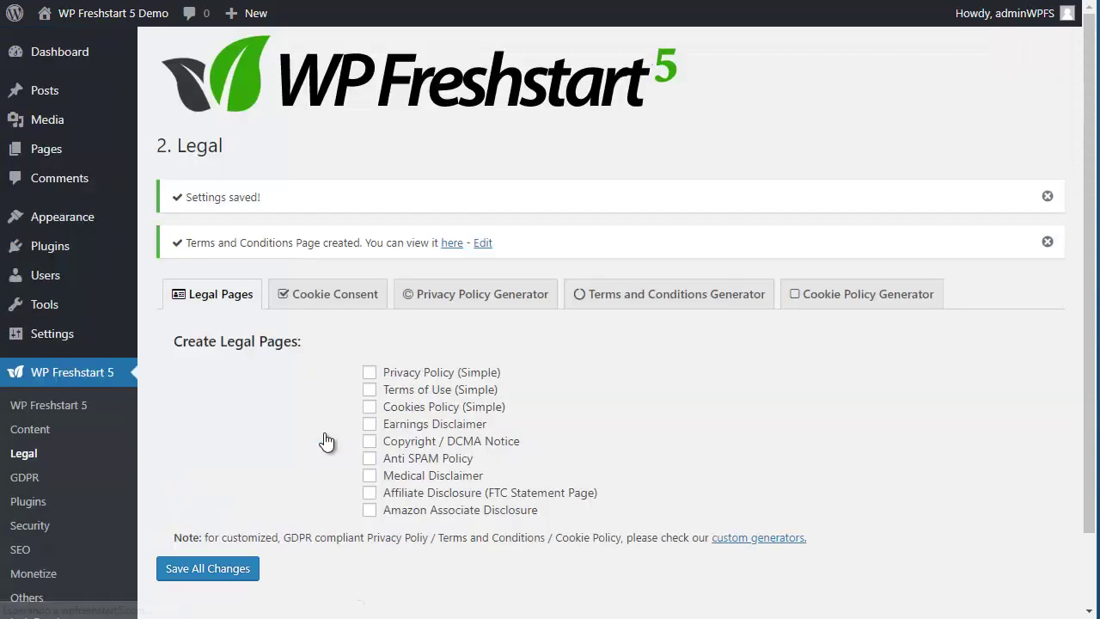
Step: In the Cookie Policy Generator, mark Login Features and Form Submissions as using cookies
left_click(807, 301)
scroll(634, 408, "down", 2)
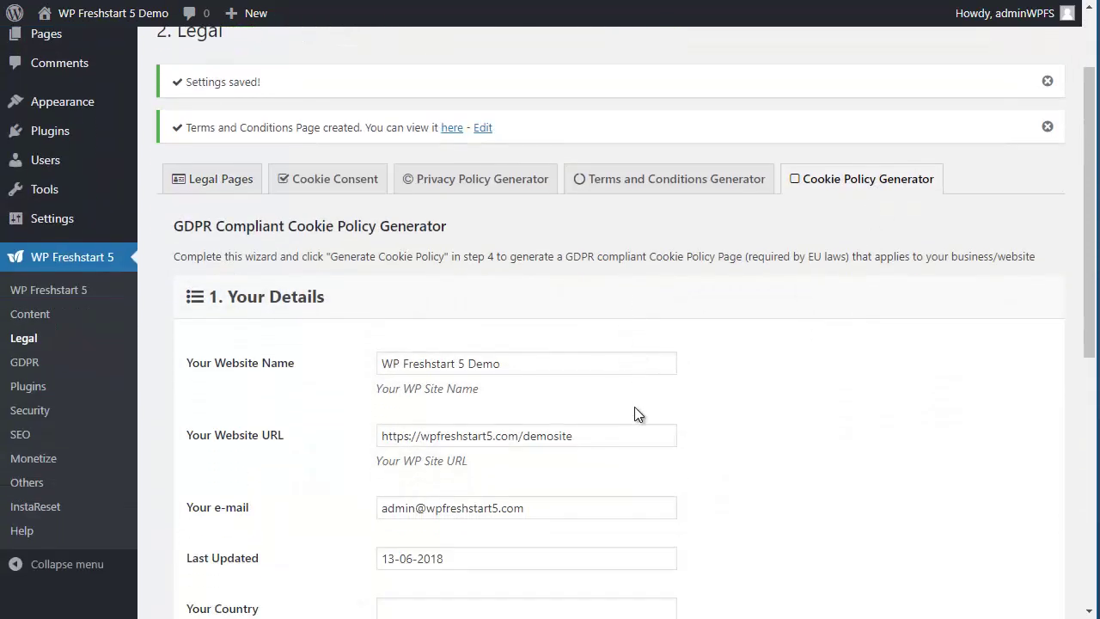
scroll(616, 371, "down", 4)
left_click(232, 334)
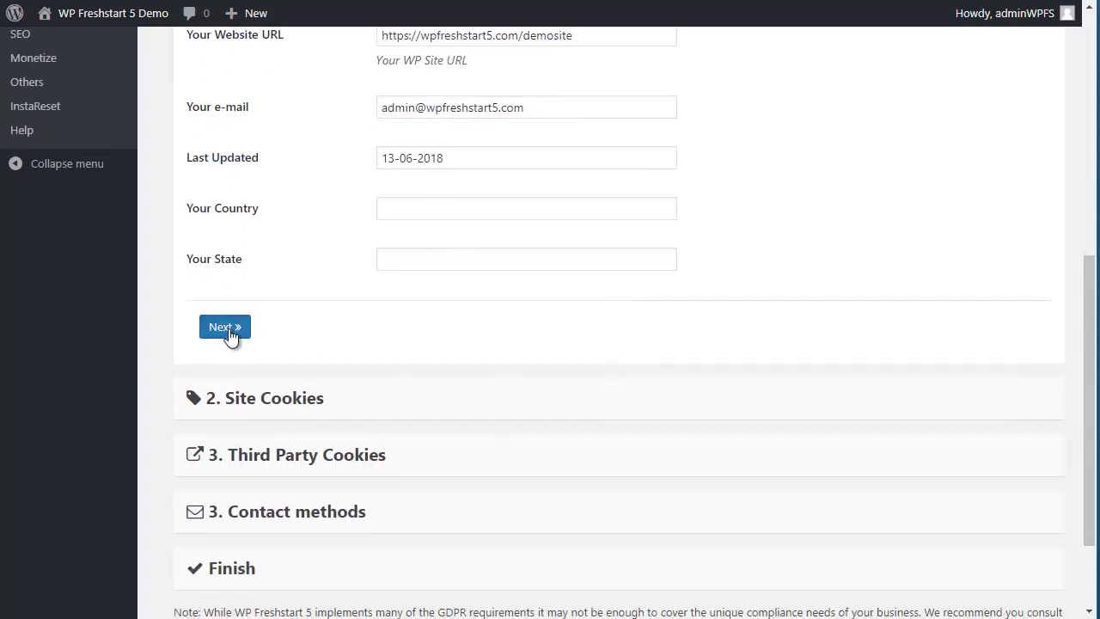
left_click(426, 125)
left_click(439, 192)
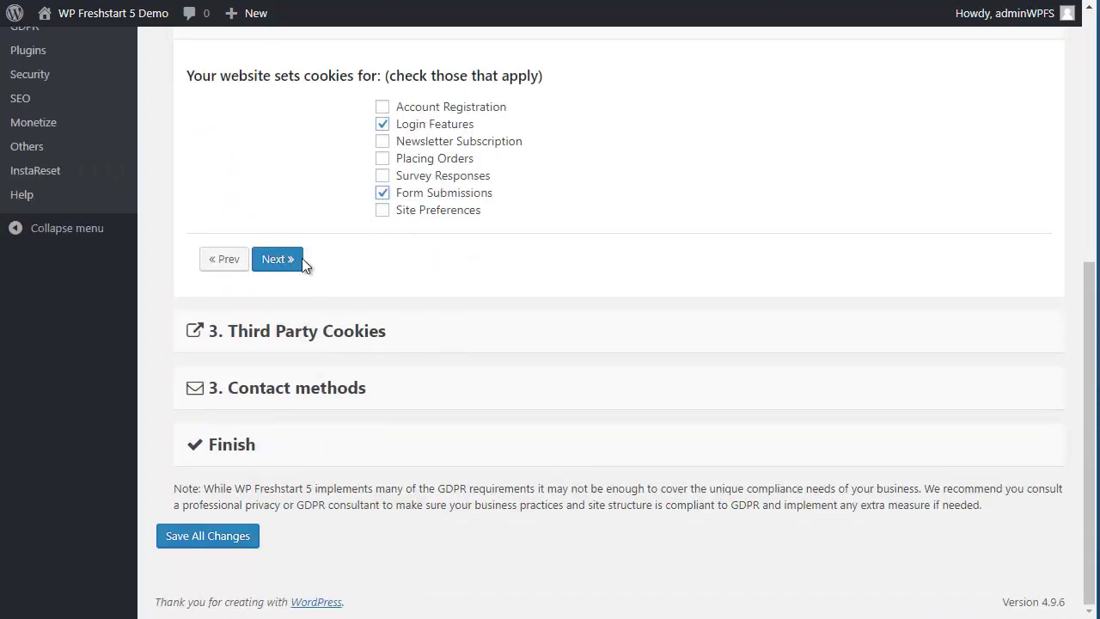
left_click(292, 258)
Step: Declare Website Optimization and Google AdSense cookies, allow e-mail contact, and generate the Cookie Policy
left_click(425, 199)
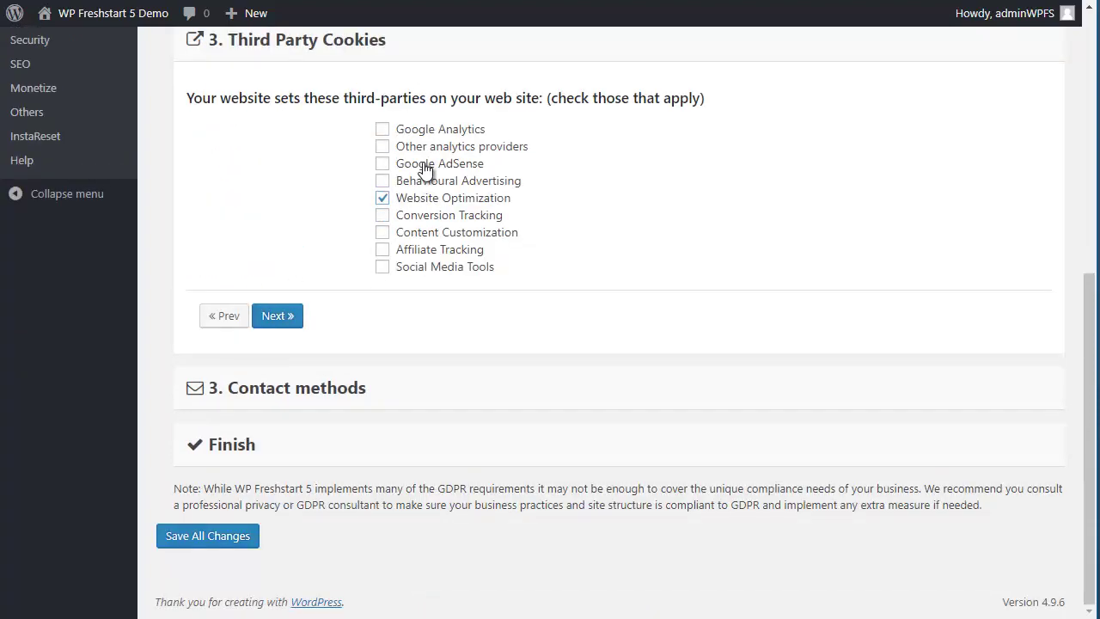
left_click(424, 168)
left_click(277, 331)
left_click(382, 208)
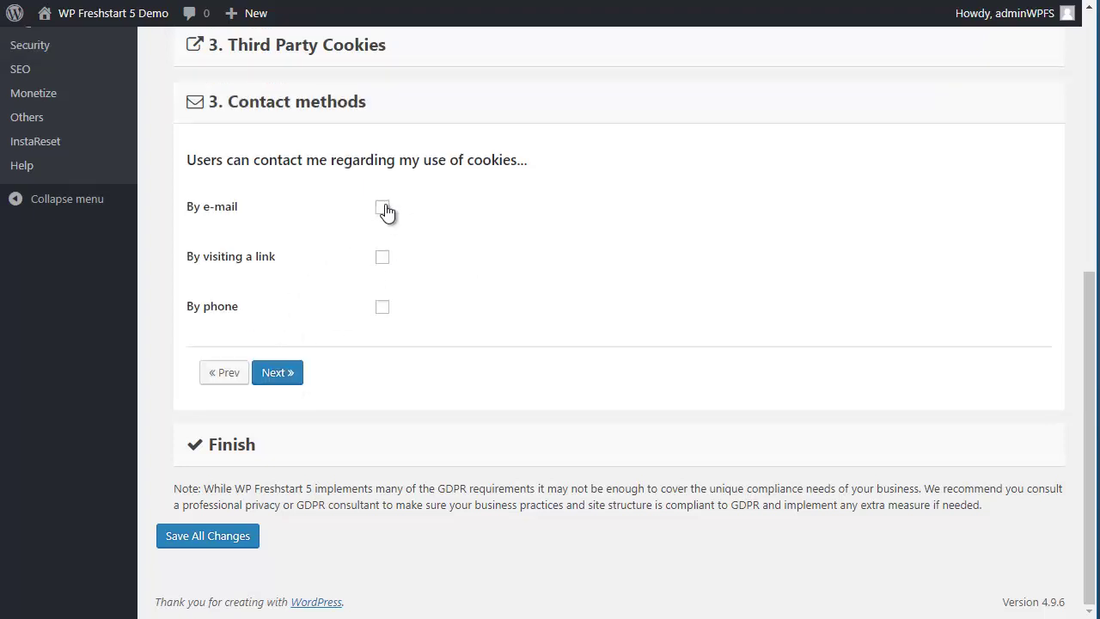
left_click(271, 391)
left_click(344, 436)
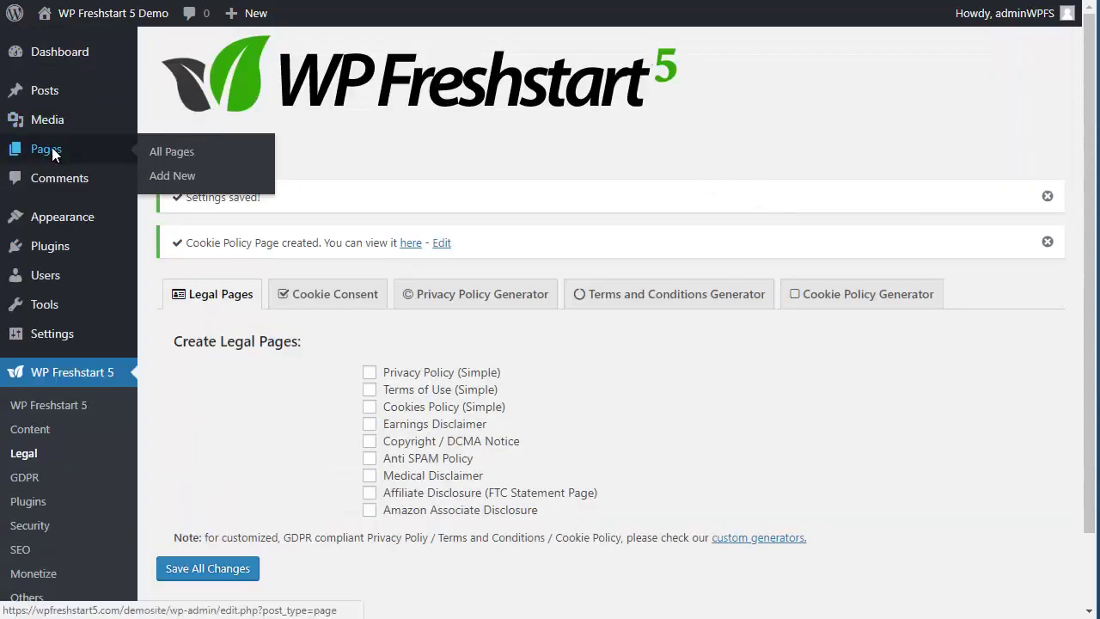
Step: Check the Cookie Policy, Privacy Policy and Terms and Conditions pages in All Pages, then return to GDPR
left_click(50, 149)
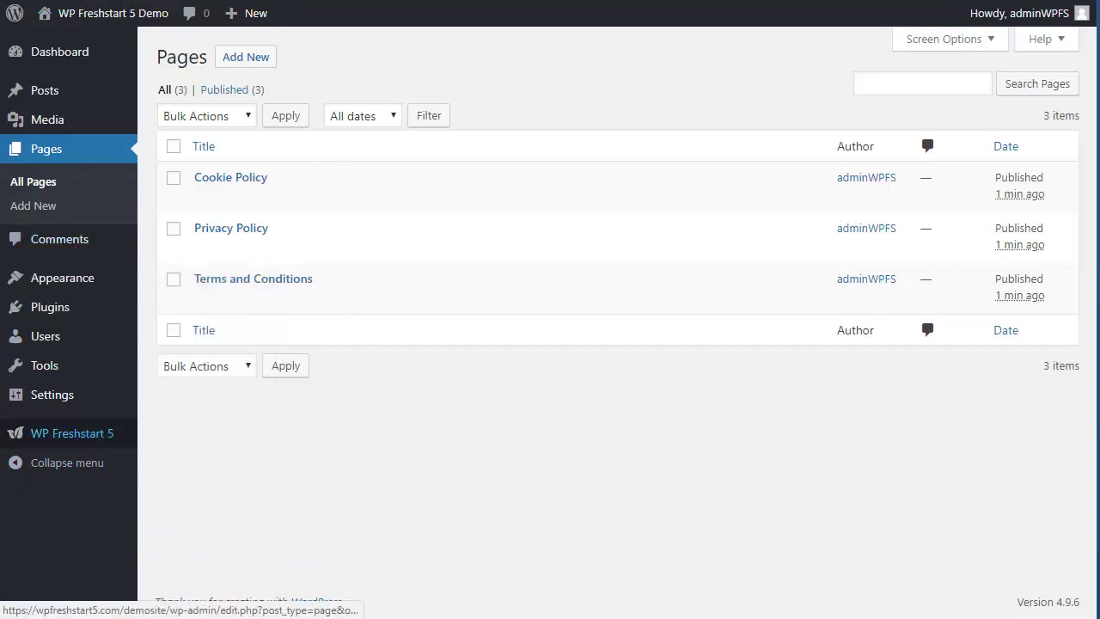
right_click(258, 0)
left_click(337, 101)
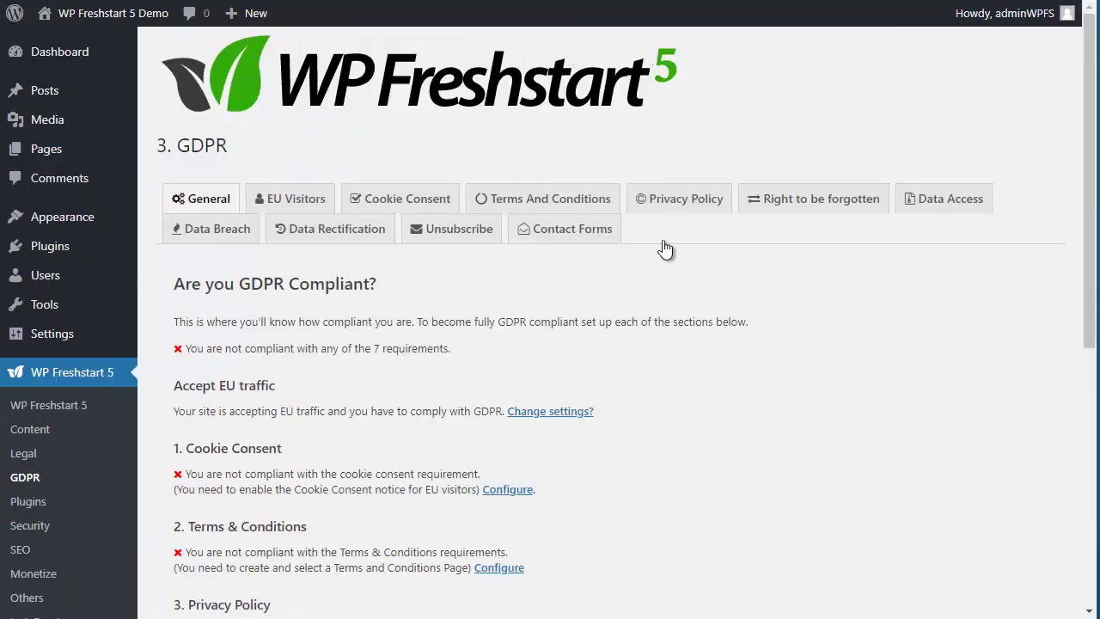
Step: On the EU Visitors tab, try blocking EU traffic, then re-allow it with no redirect set
scroll(308, 356, "down", 4)
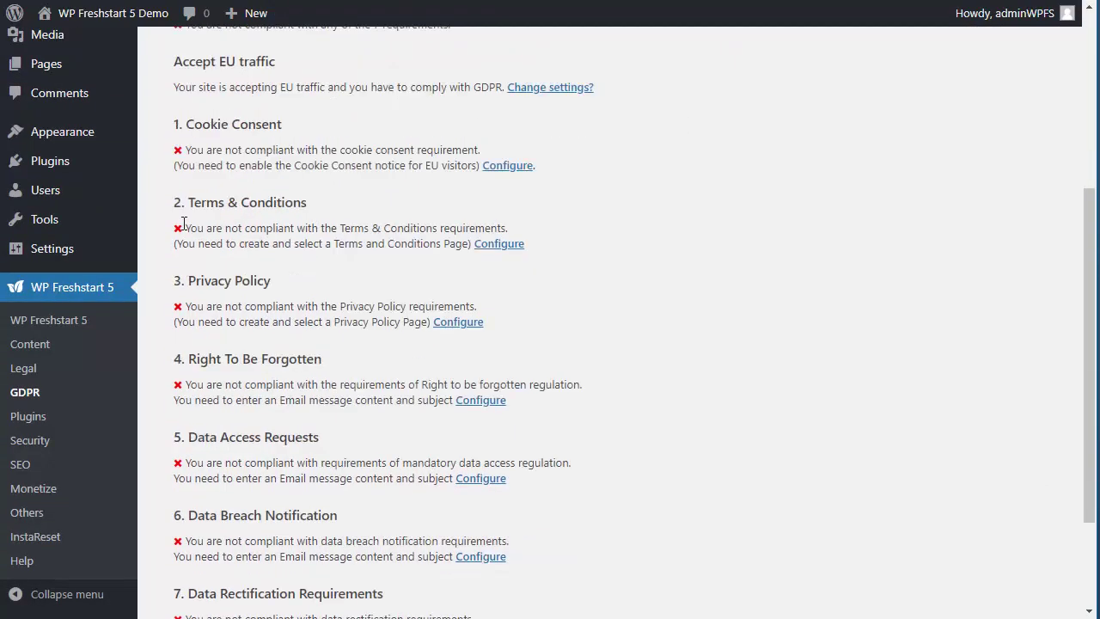
scroll(181, 525, "down", 2)
scroll(381, 362, "up", 2)
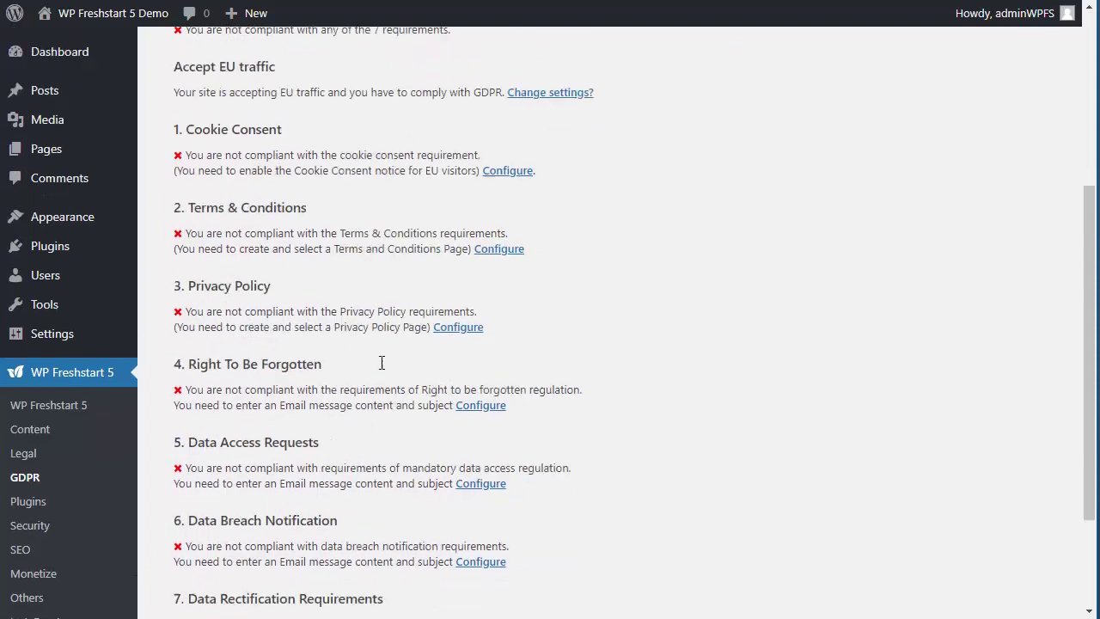
scroll(382, 362, "up", 4)
left_click(284, 198)
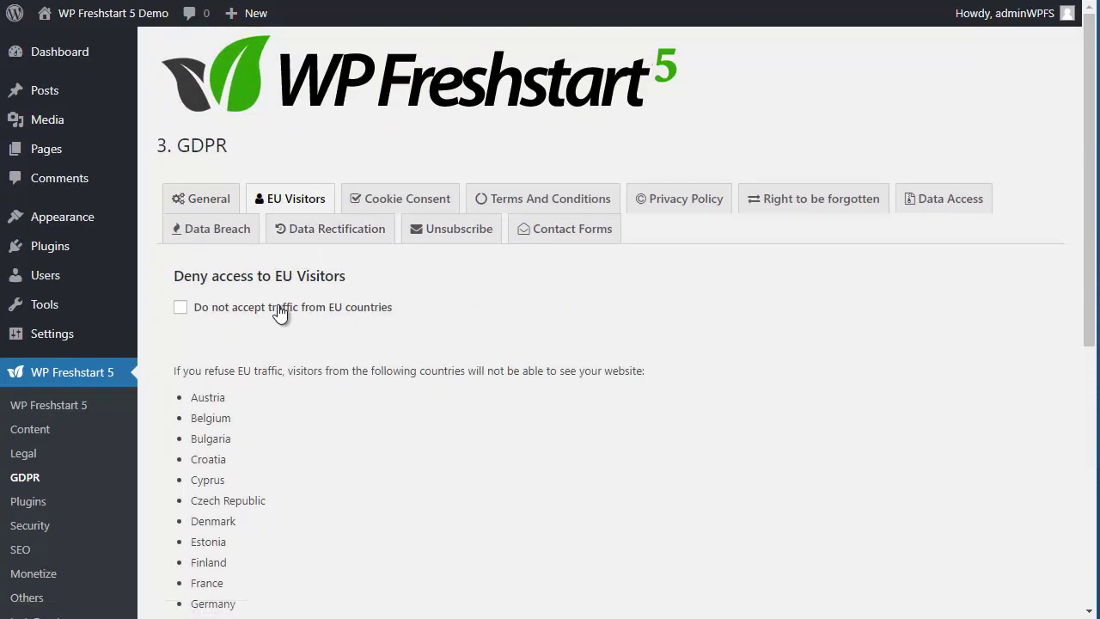
left_click(288, 314)
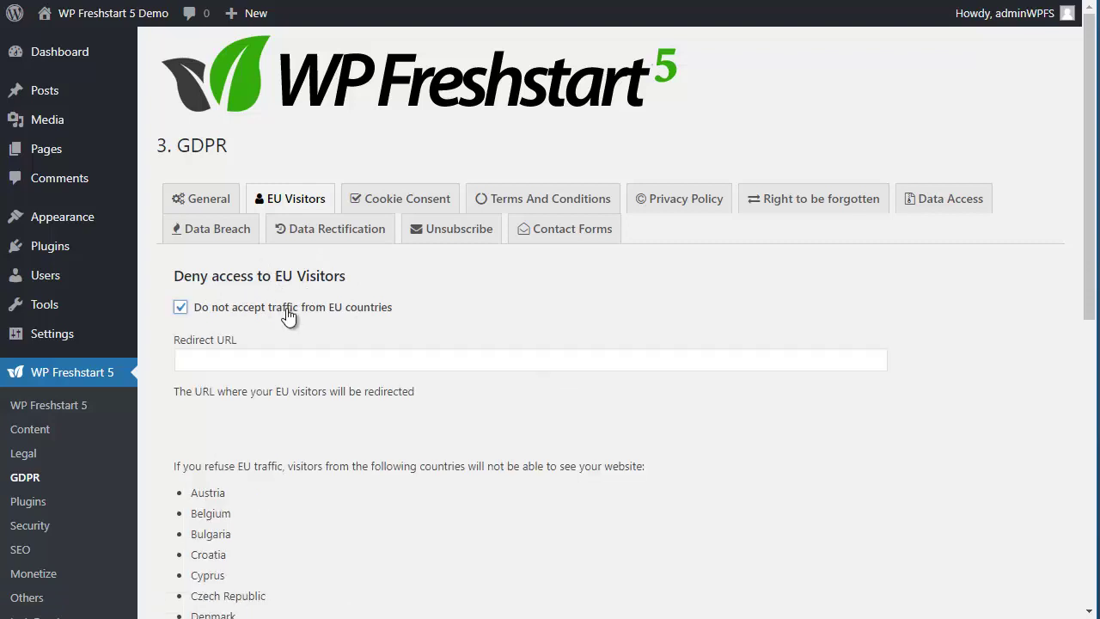
left_click(282, 357)
left_click(293, 480)
left_click(182, 307)
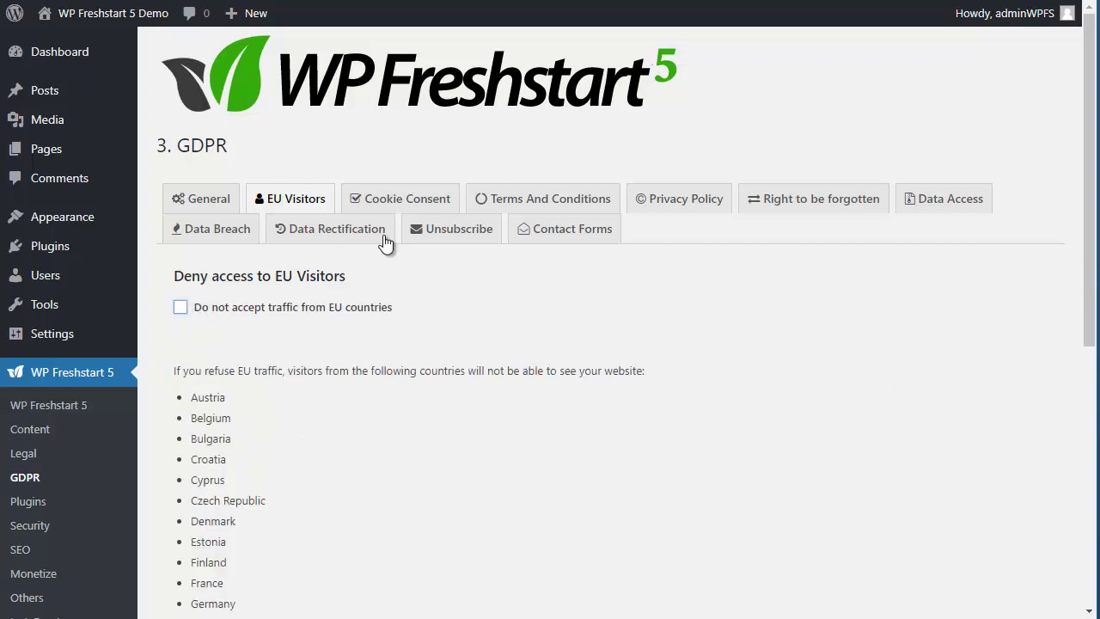
left_click(413, 209)
Step: Turn on Show Cookie Warning with the text 'This website uses cookies'
left_click(369, 318)
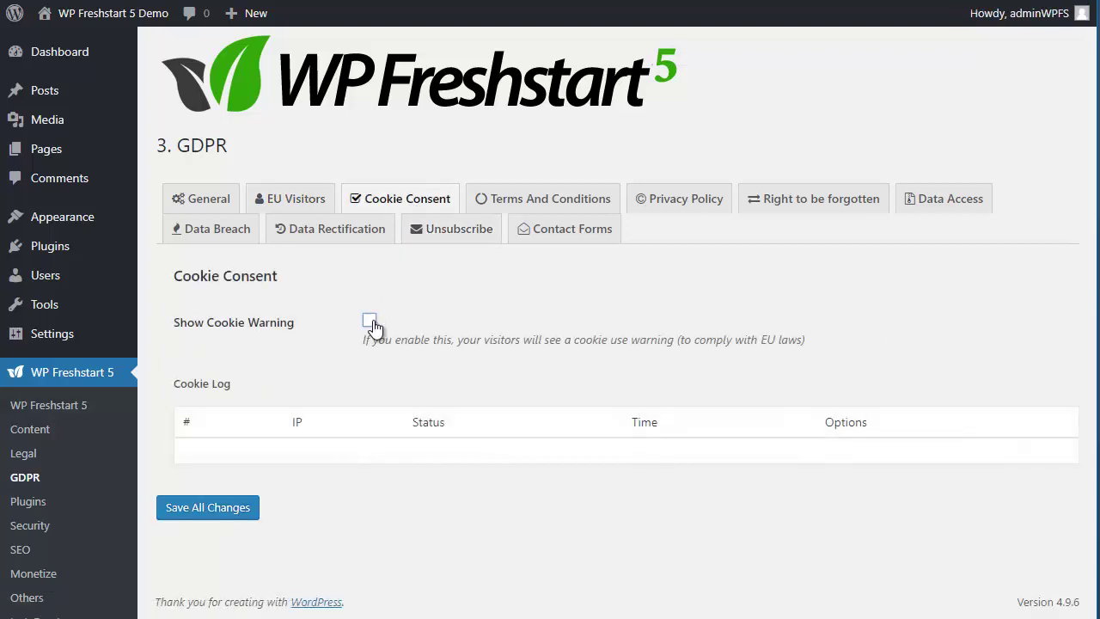
scroll(628, 289, "down", 4)
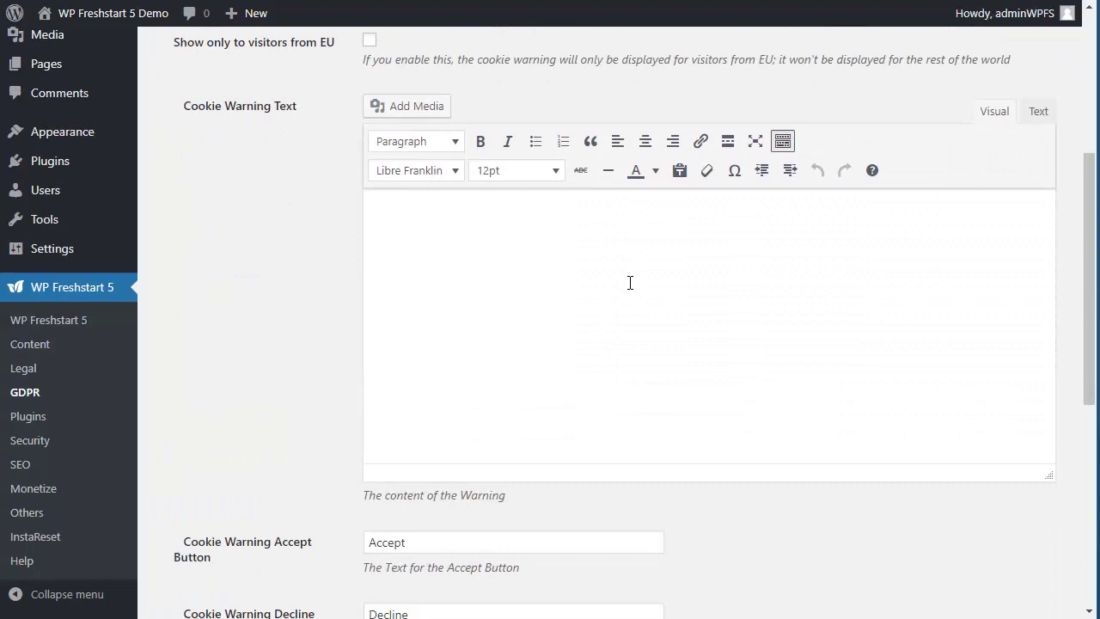
scroll(629, 282, "up", 1)
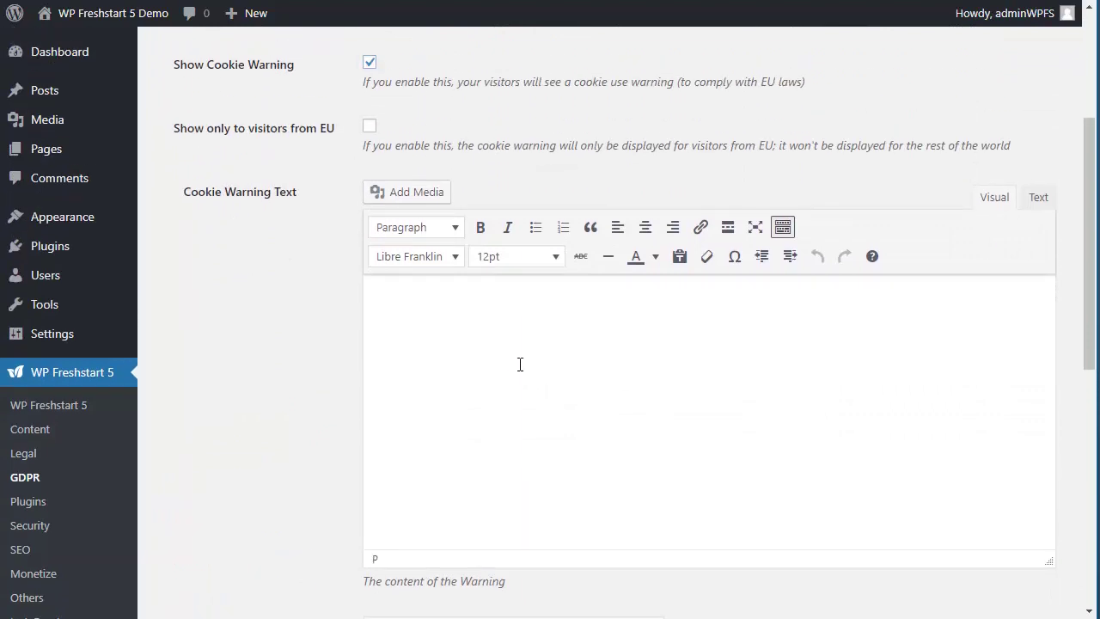
type("This website uses cookies")
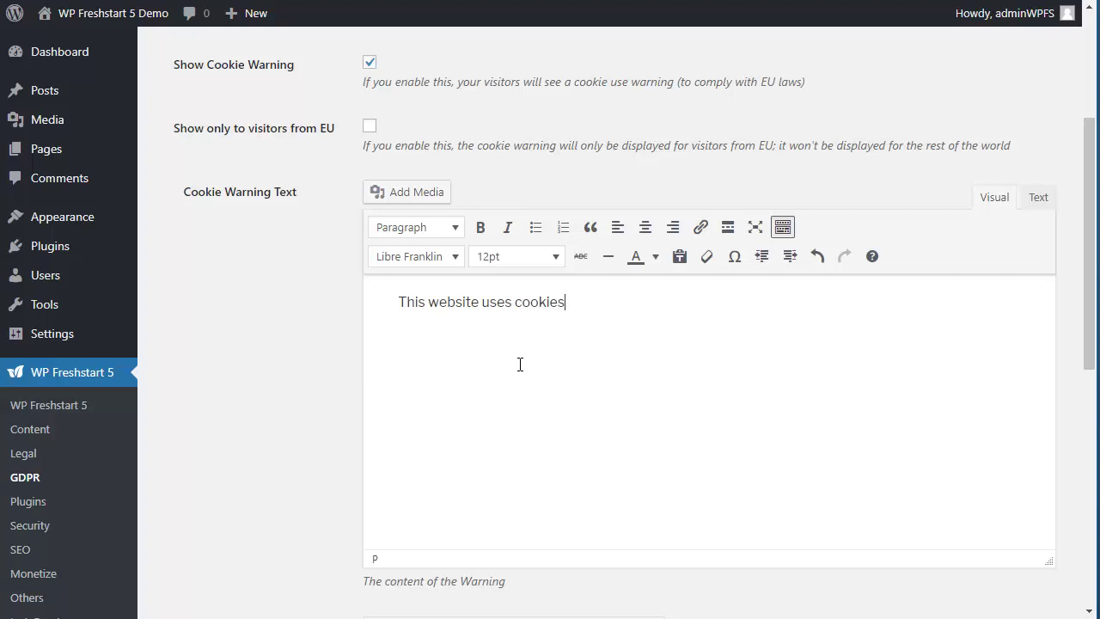
scroll(520, 364, "down", 4)
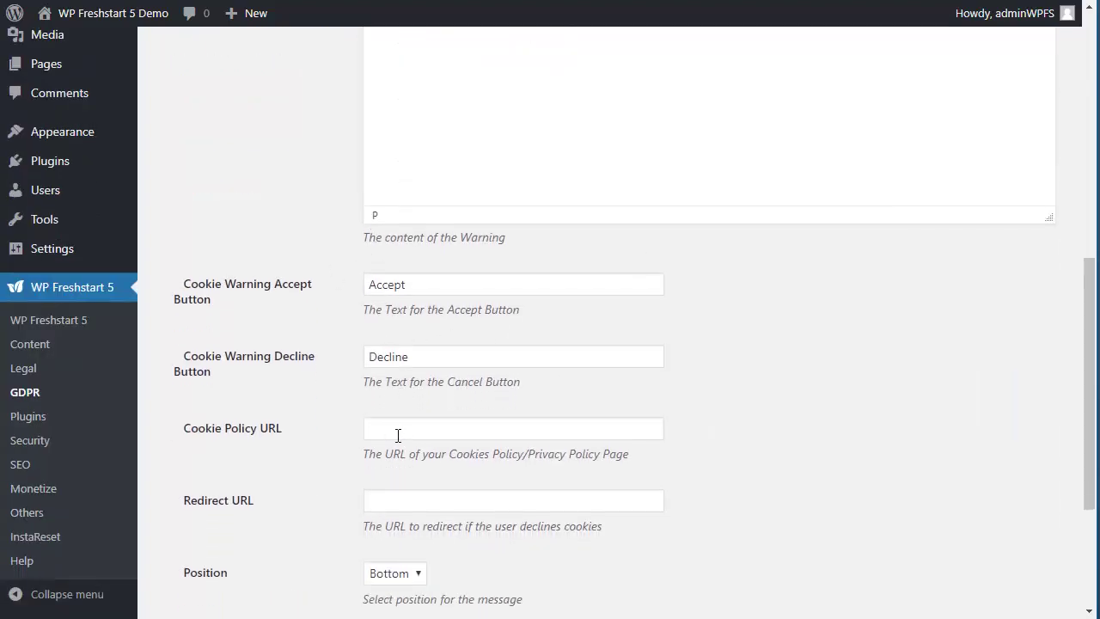
scroll(398, 435, "down", 1)
Step: Edit the decline redirect address field, then move to the Terms And Conditions settings
left_click(415, 417)
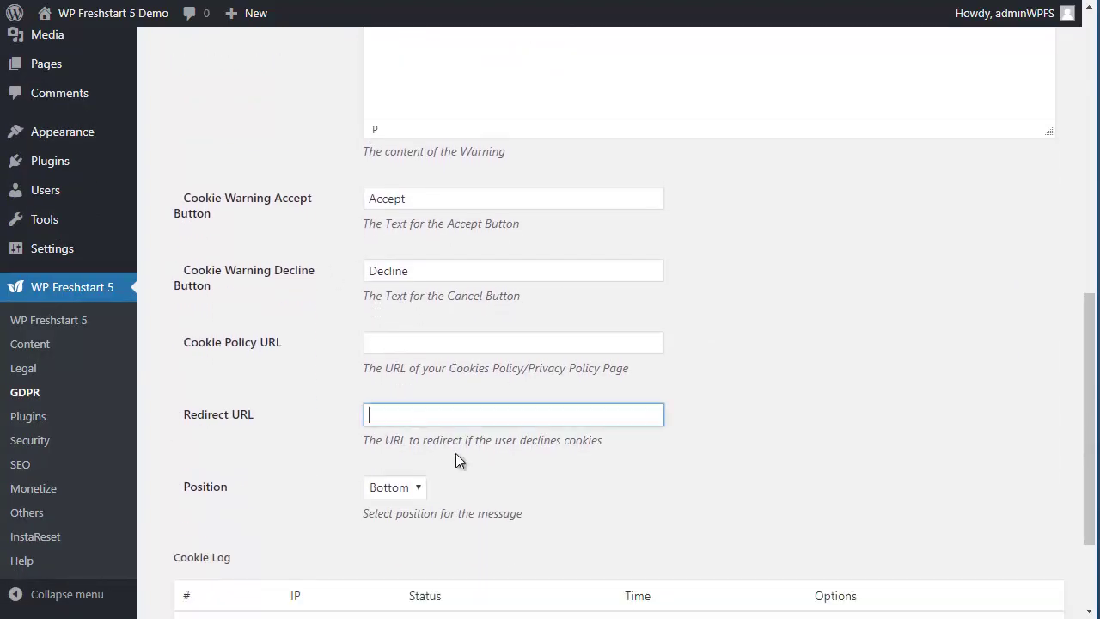
left_click_drag(526, 440, 593, 439)
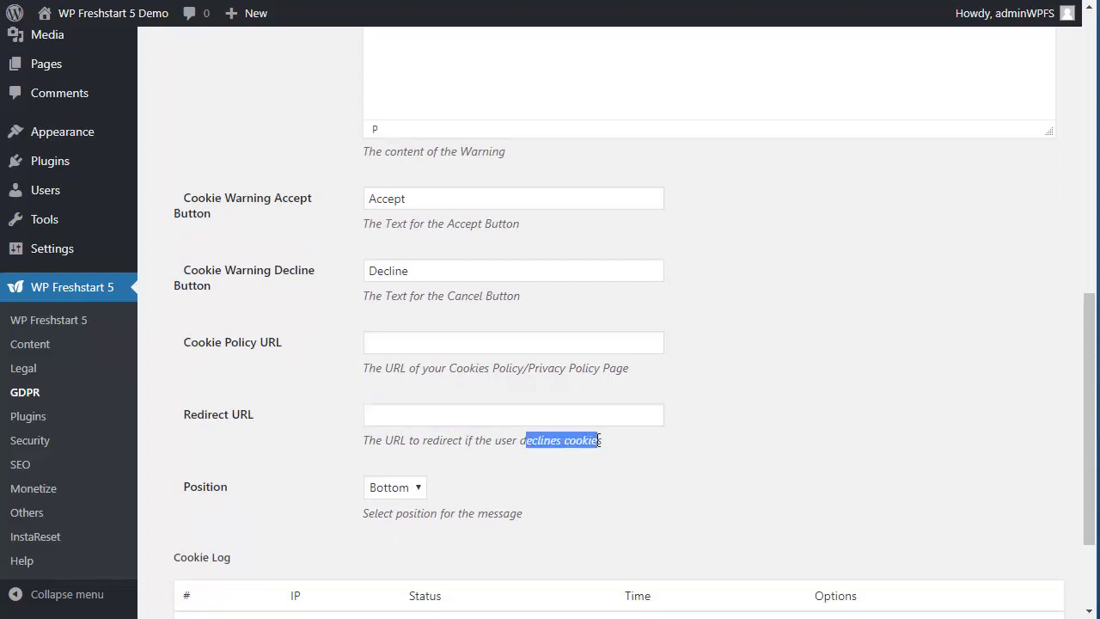
scroll(592, 479, "down", 1)
scroll(589, 421, "up", 9)
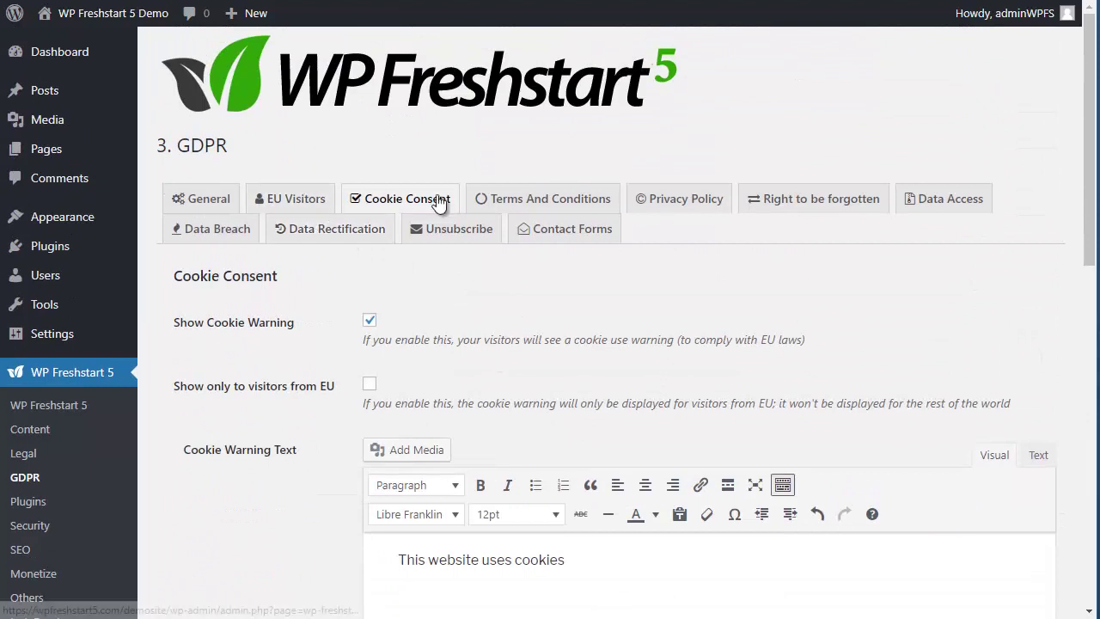
left_click(560, 199)
scroll(711, 312, "down", 2)
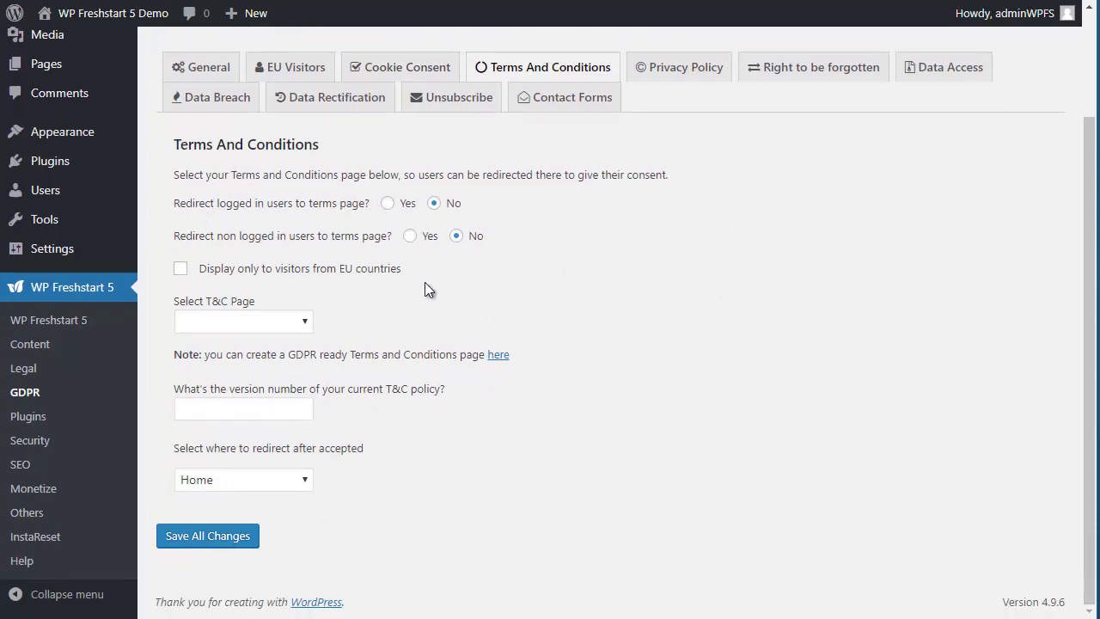
Step: Use the Terms and Conditions page for T&C at version 1.0
left_click(275, 322)
left_click(262, 390)
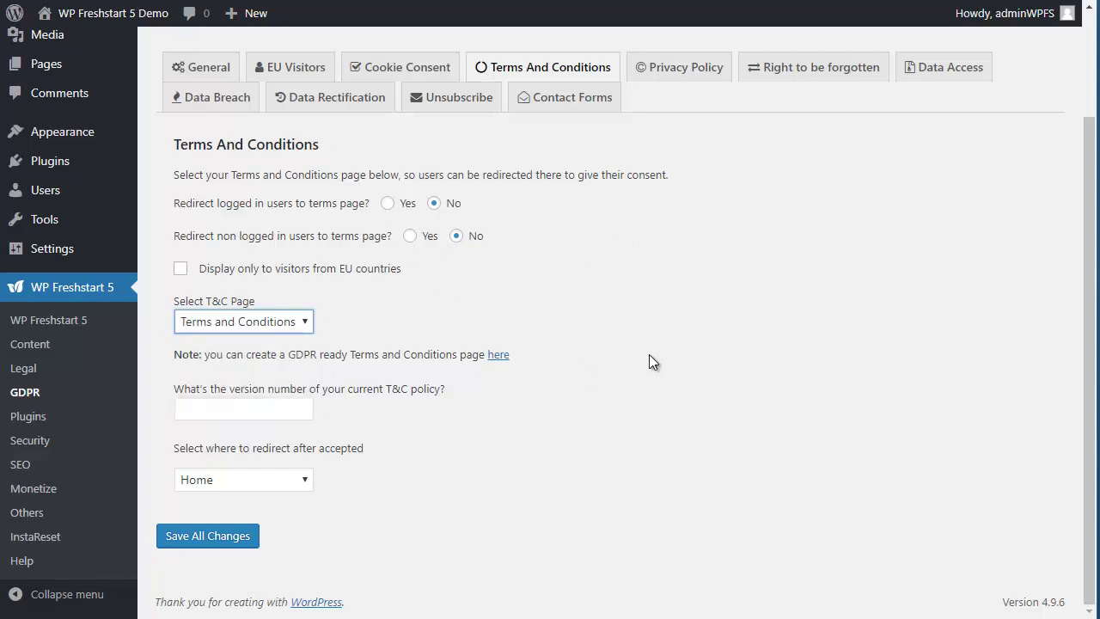
left_click(235, 408)
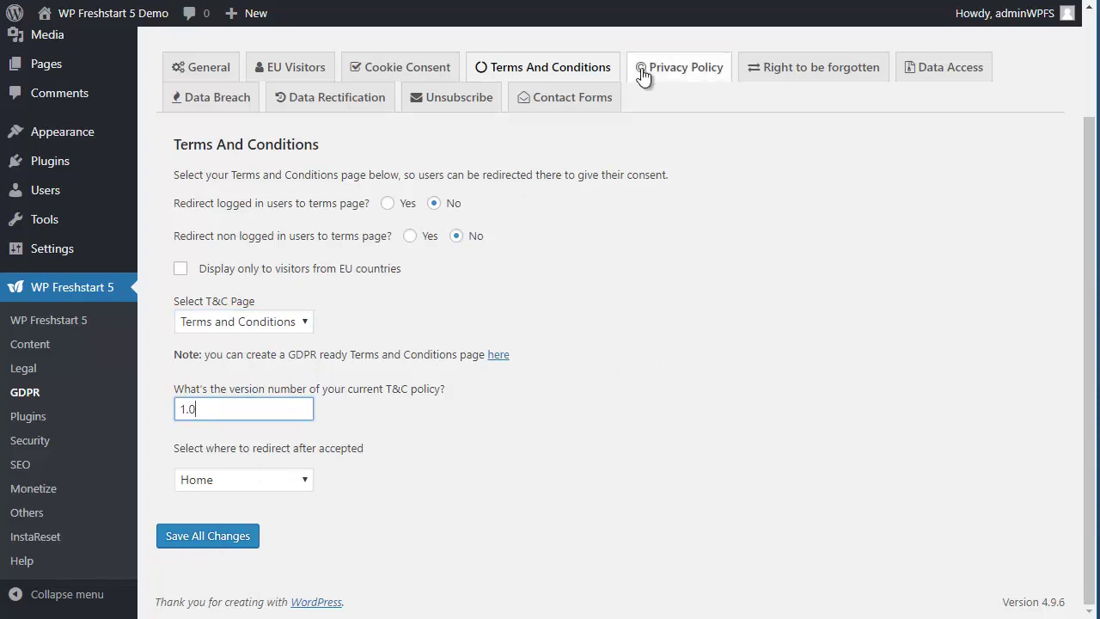
Step: Use the Privacy Policy page at version 1.0, redirecting to Last Visited page after acceptance
left_click(682, 75)
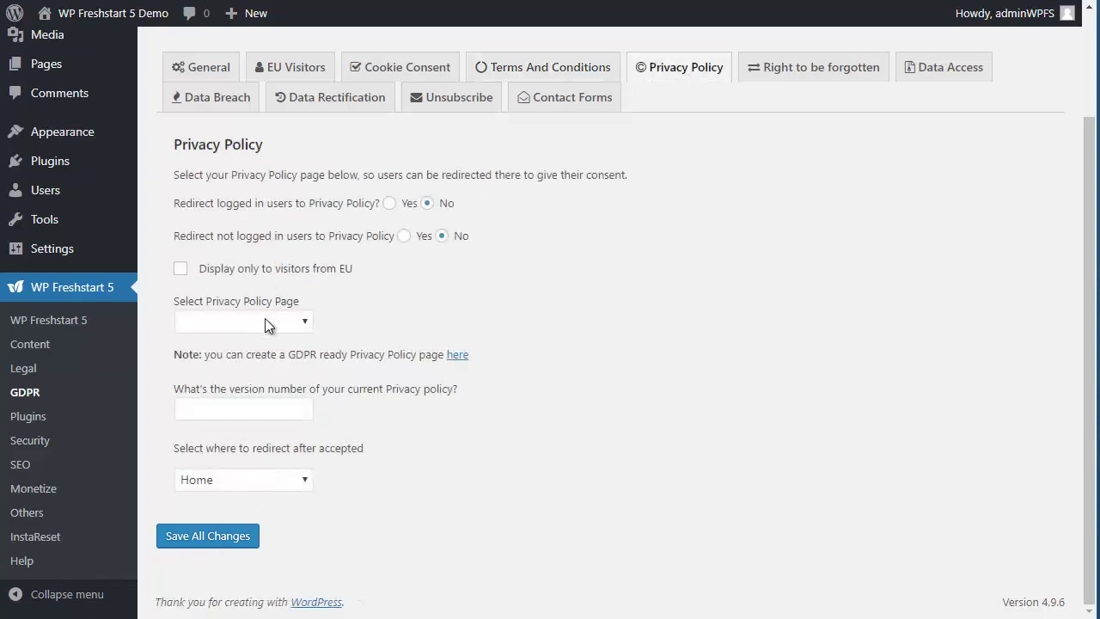
left_click(265, 319)
left_click(254, 375)
left_click(259, 410)
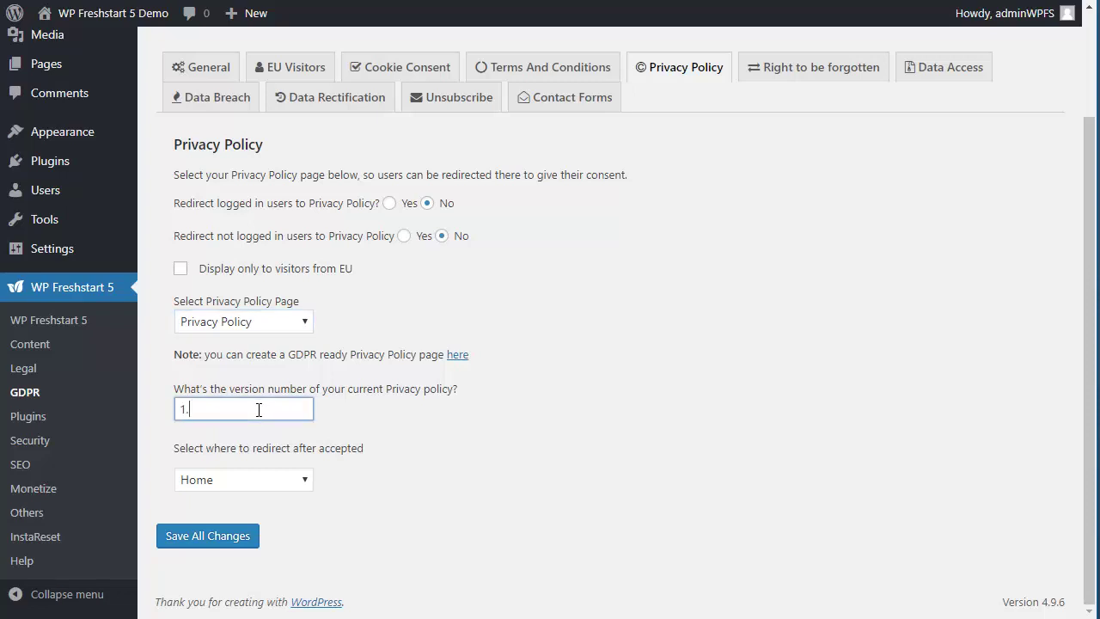
left_click(269, 481)
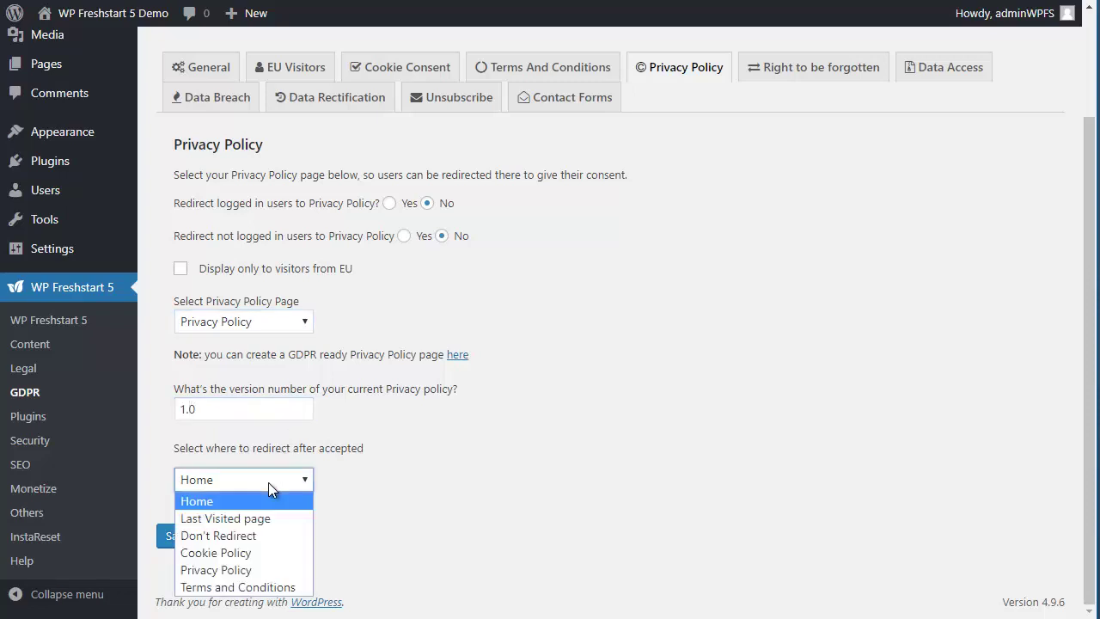
left_click(261, 517)
scroll(659, 378, "up", 1)
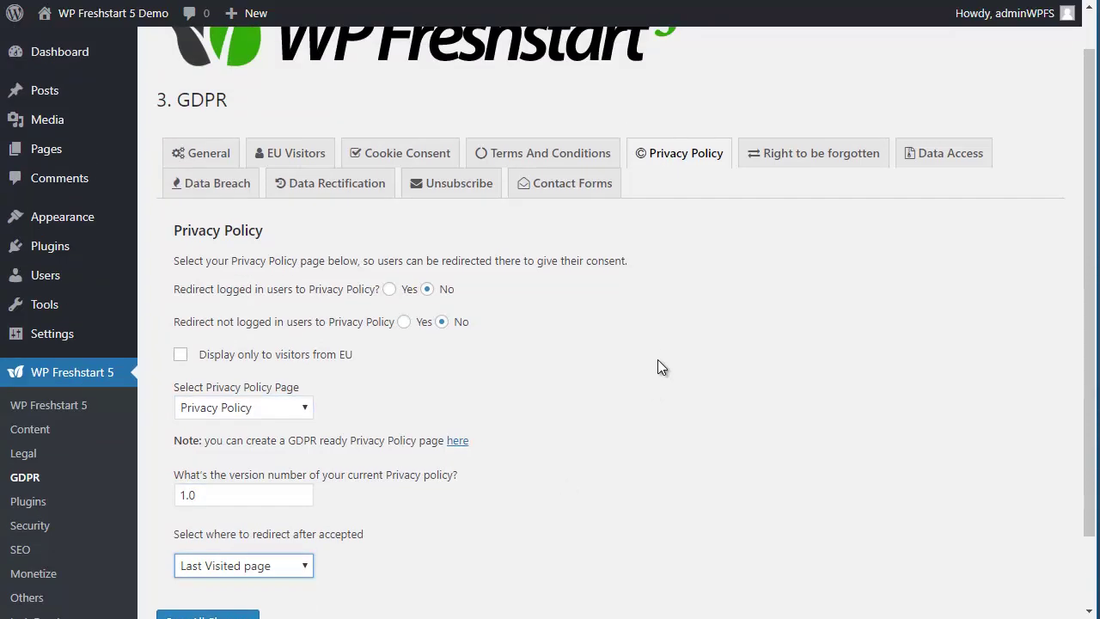
left_click(784, 155)
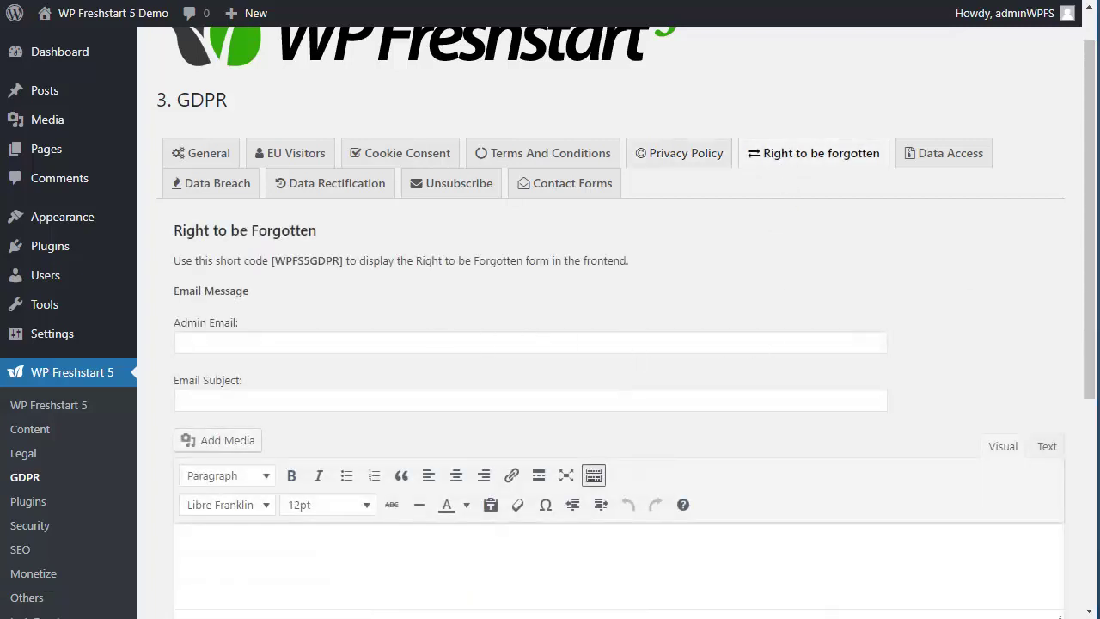
Step: Enter the admin e-mail address and the subject 'Your Right to be forgotten'
left_click(285, 345)
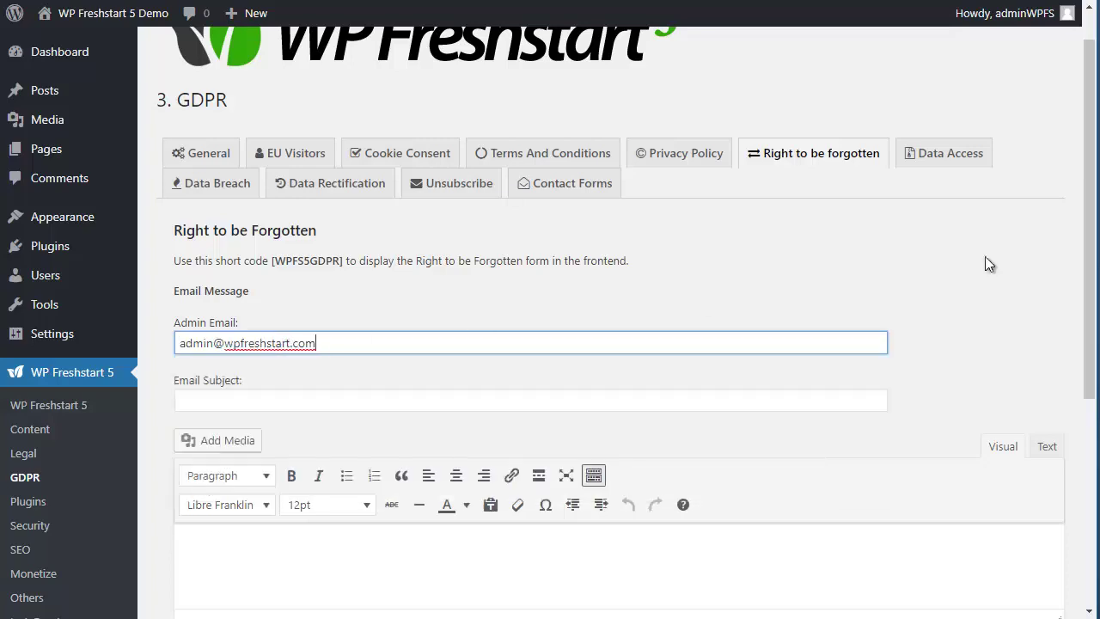
key("Tab")
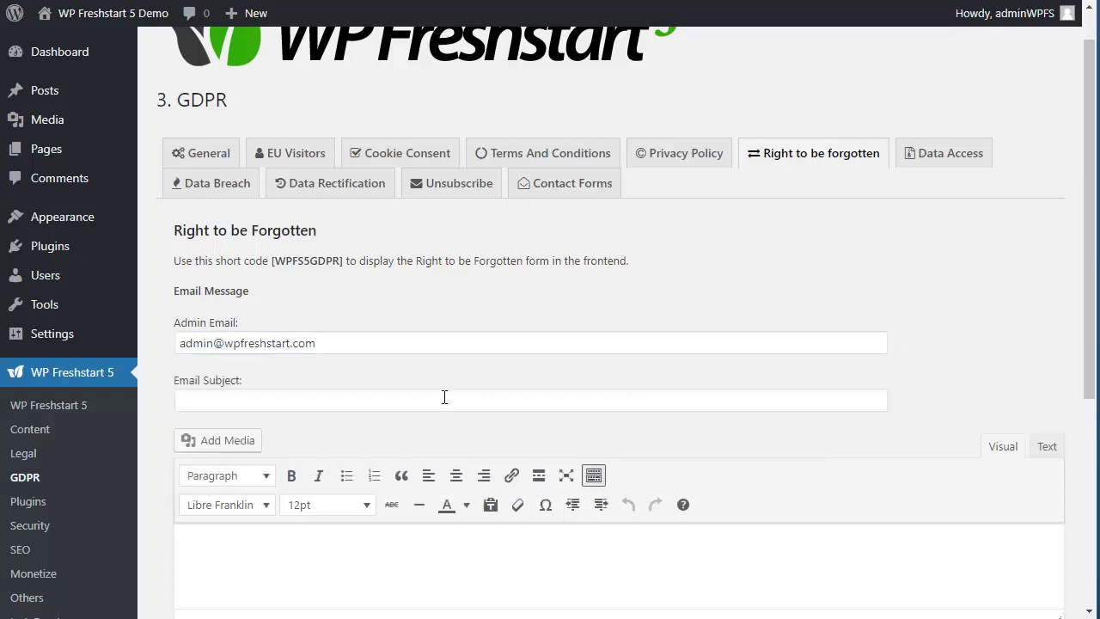
left_click(231, 402)
type("Your Right to be forgotten")
Step: Fill the message with the default content and view it in Text mode
scroll(379, 274, "down", 4)
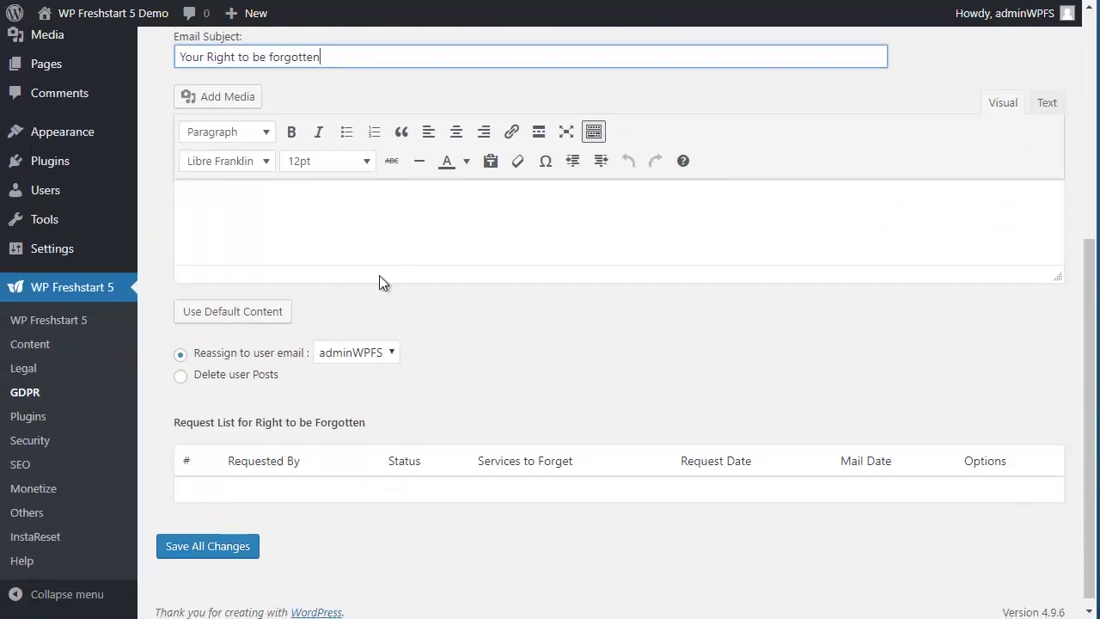
left_click(288, 317)
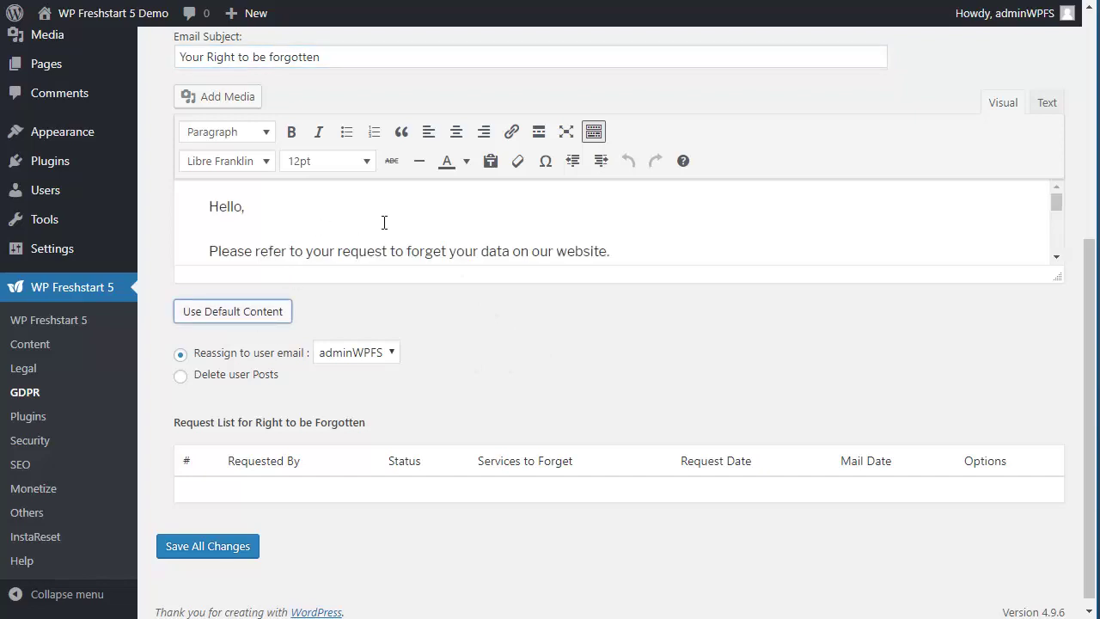
left_click(1048, 104)
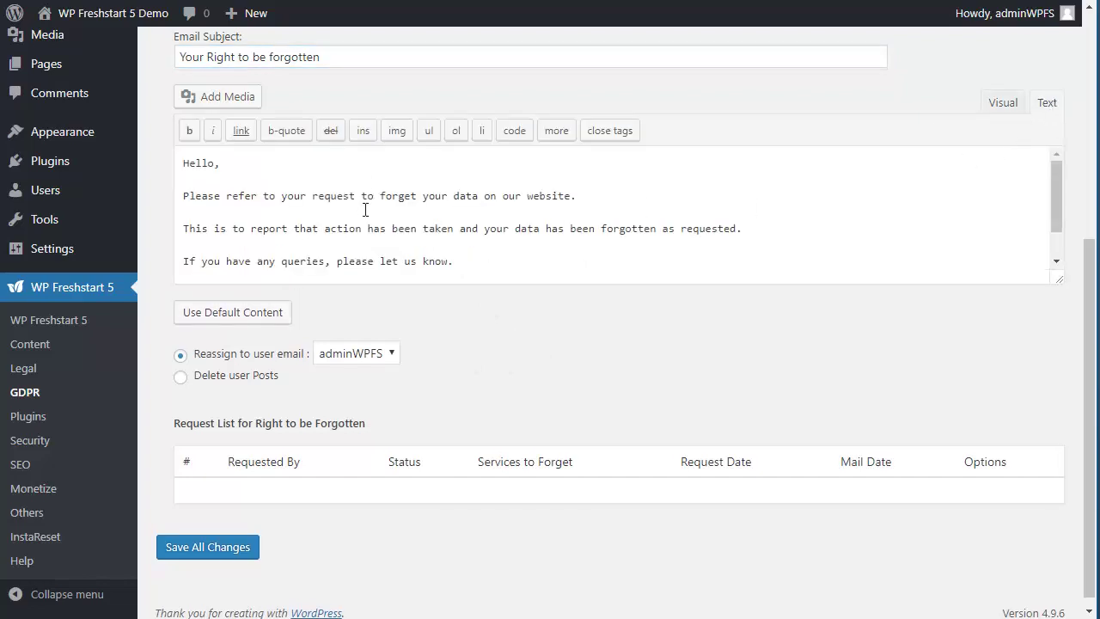
scroll(634, 408, "up", 5)
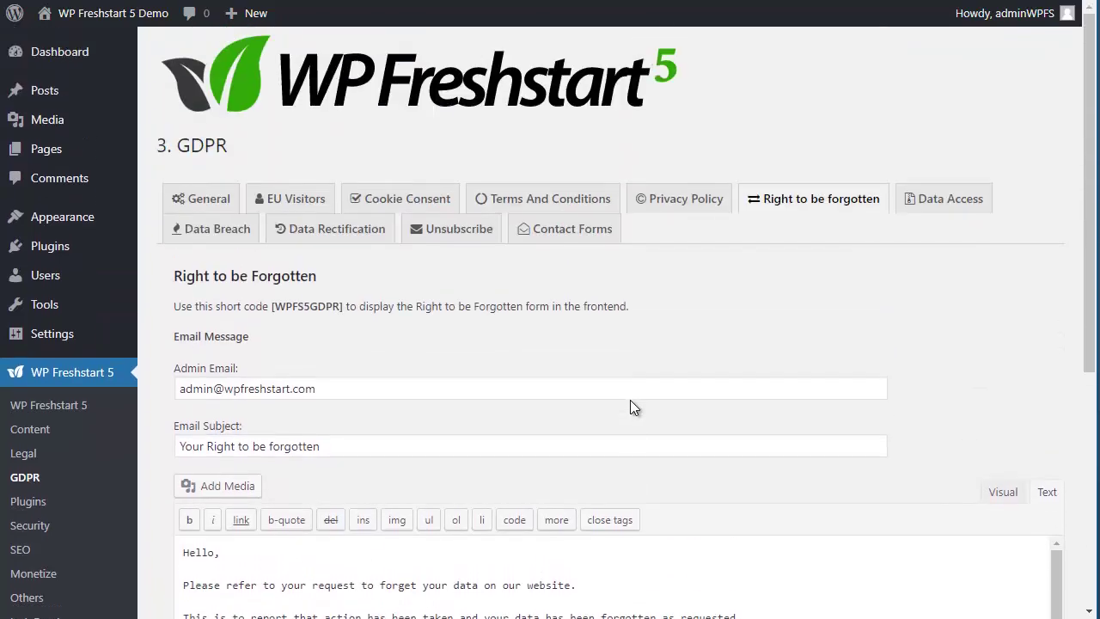
left_click(945, 206)
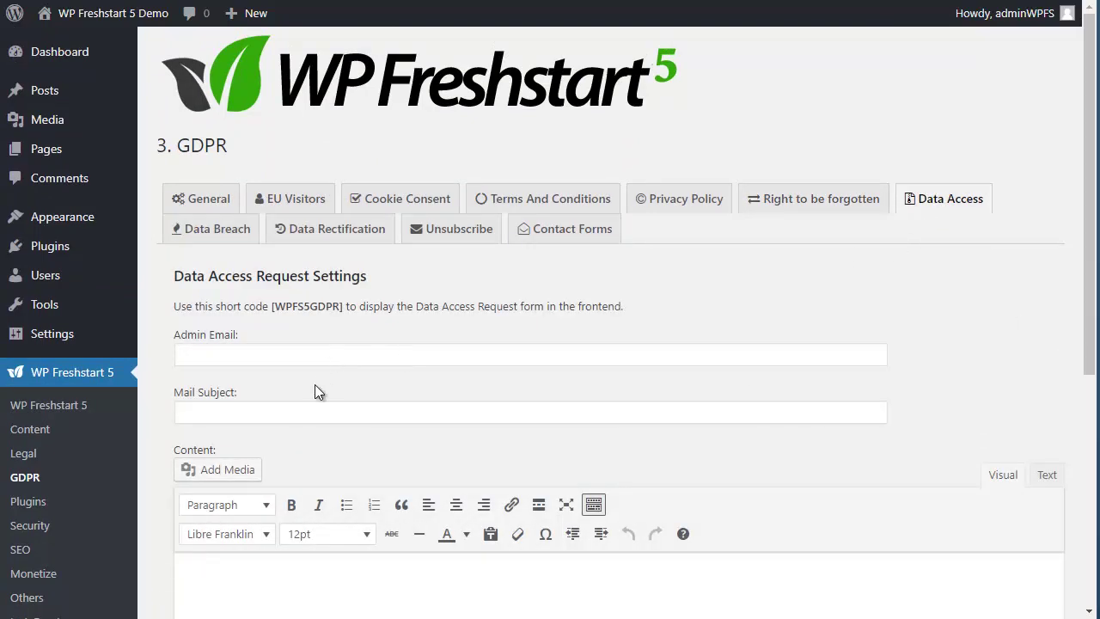
Step: Fill in the Data Access admin e-mail and the subject 'Your data' from autofill
left_click(275, 353)
key("ctrl+v")
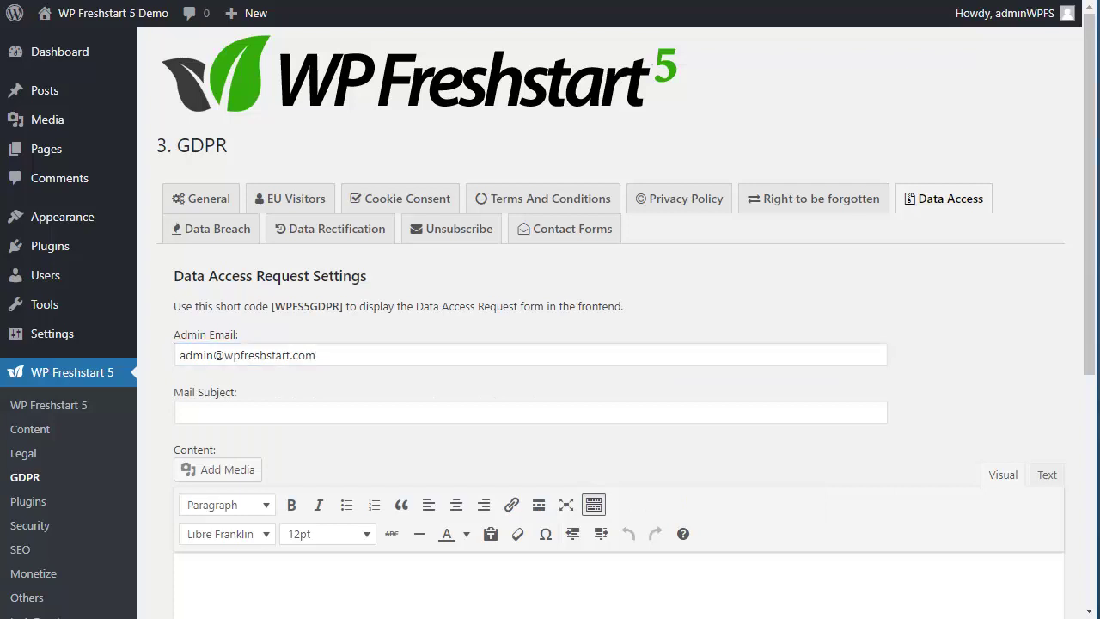
left_click(346, 410)
type("Your data")
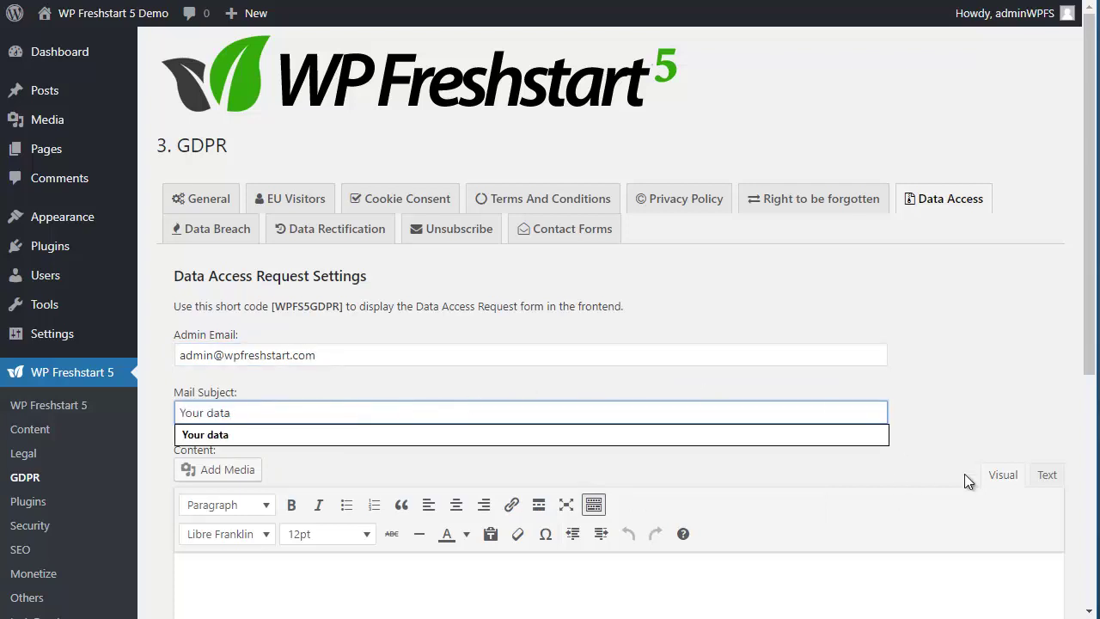
Step: Load the default data-access letter into the message and leave it in Text view
left_click(1045, 475)
scroll(933, 422, "down", 4)
left_click(256, 427)
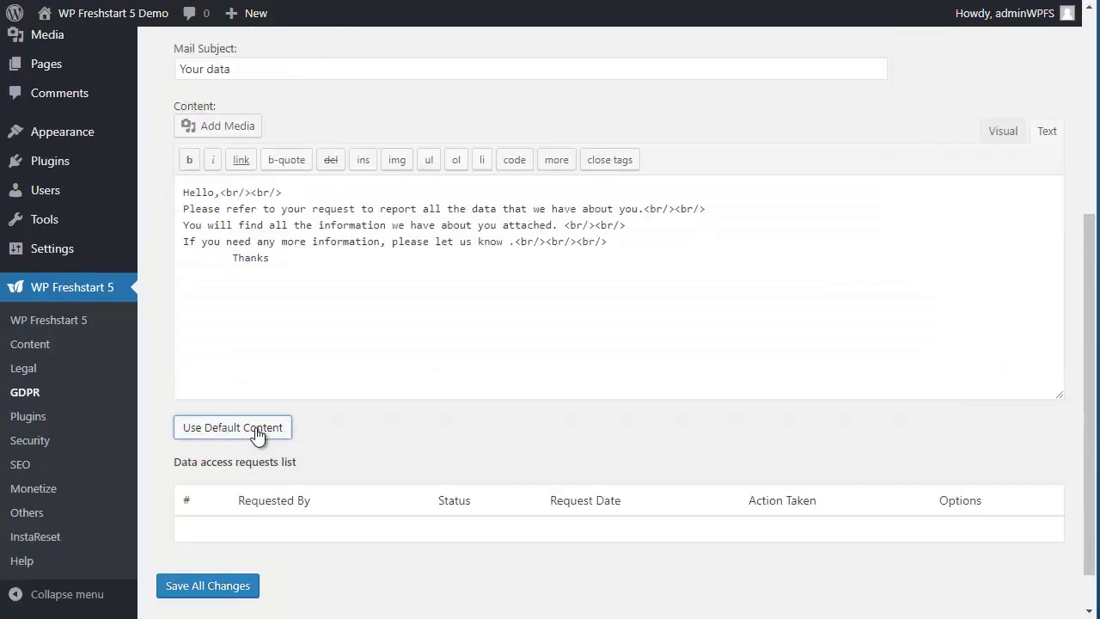
scroll(627, 319, "up", 4)
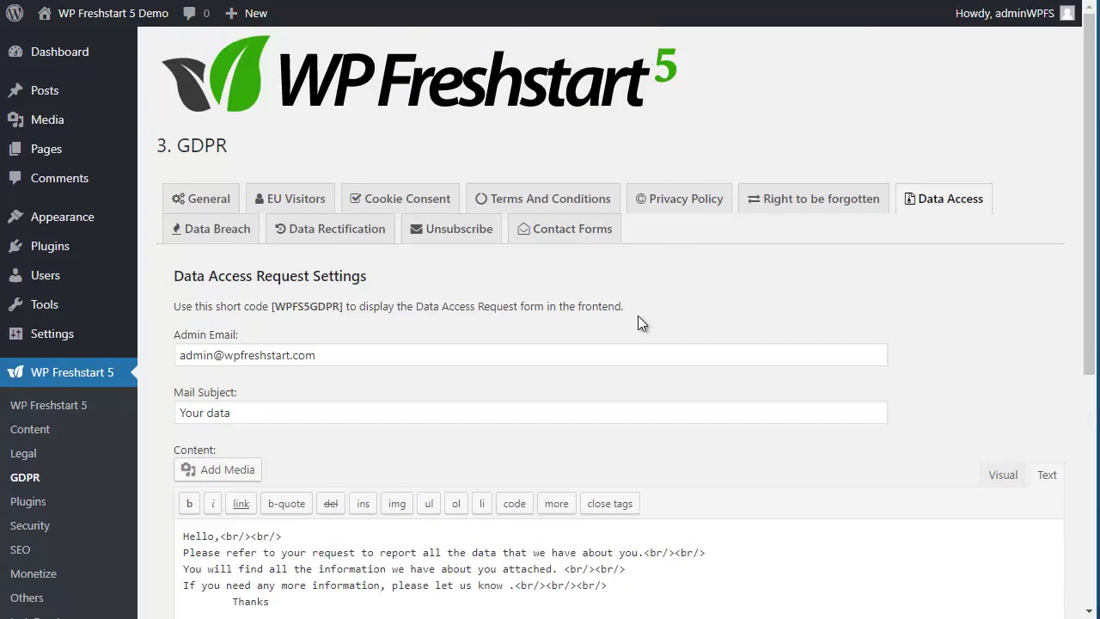
scroll(559, 338, "down", 2)
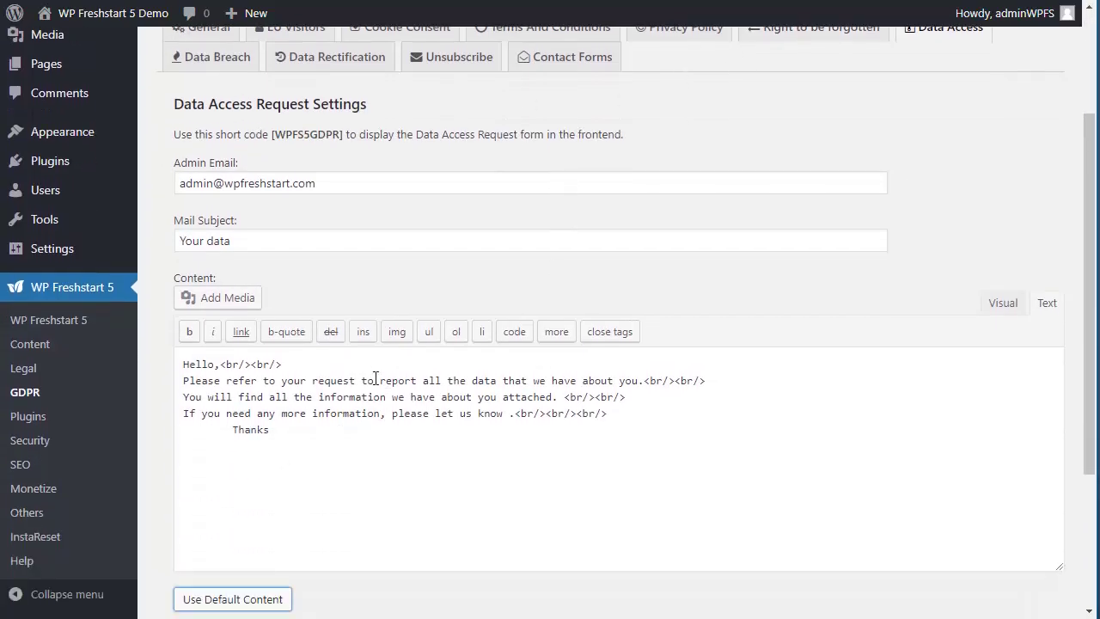
left_click(1011, 301)
left_click(1047, 304)
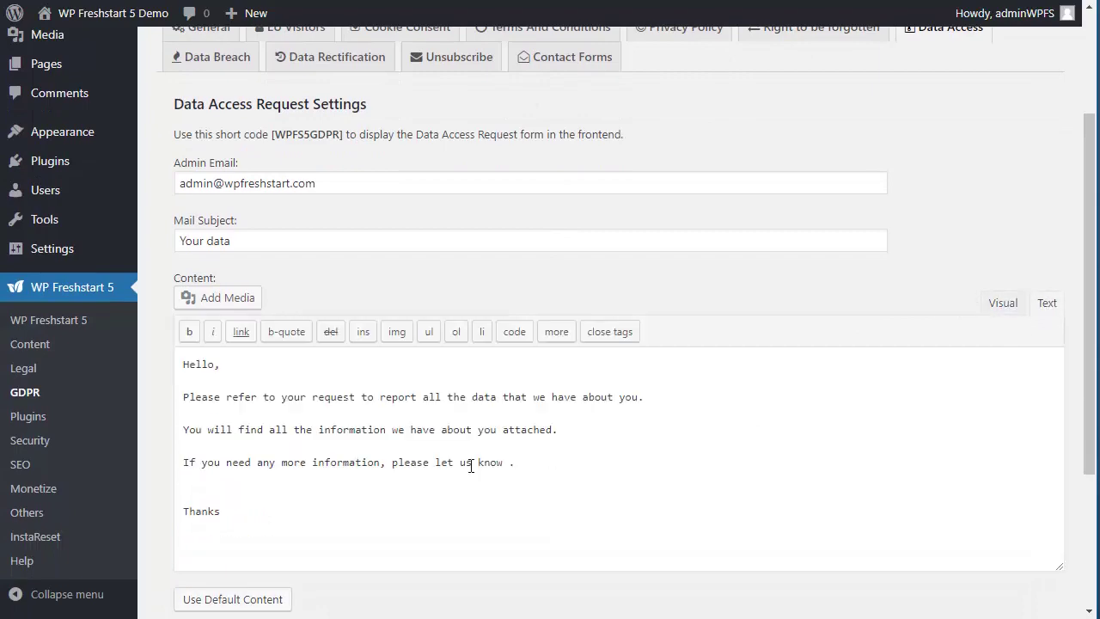
scroll(542, 428, "up", 2)
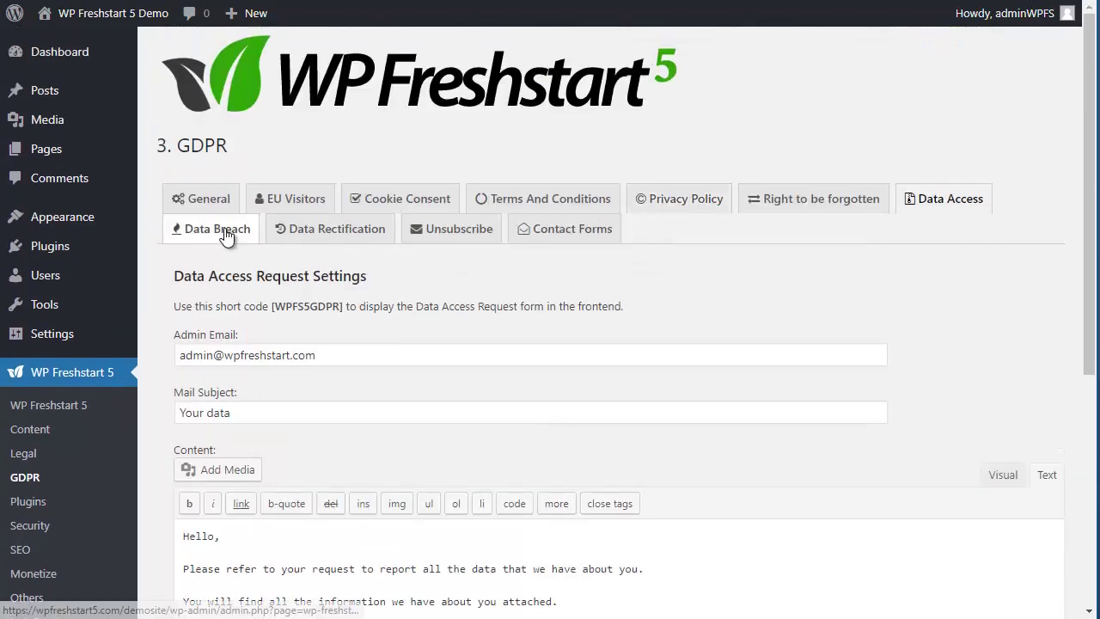
Step: Set the Data Breach notification subject to 'Data breach notification'
left_click(227, 228)
scroll(710, 292, "down", 2)
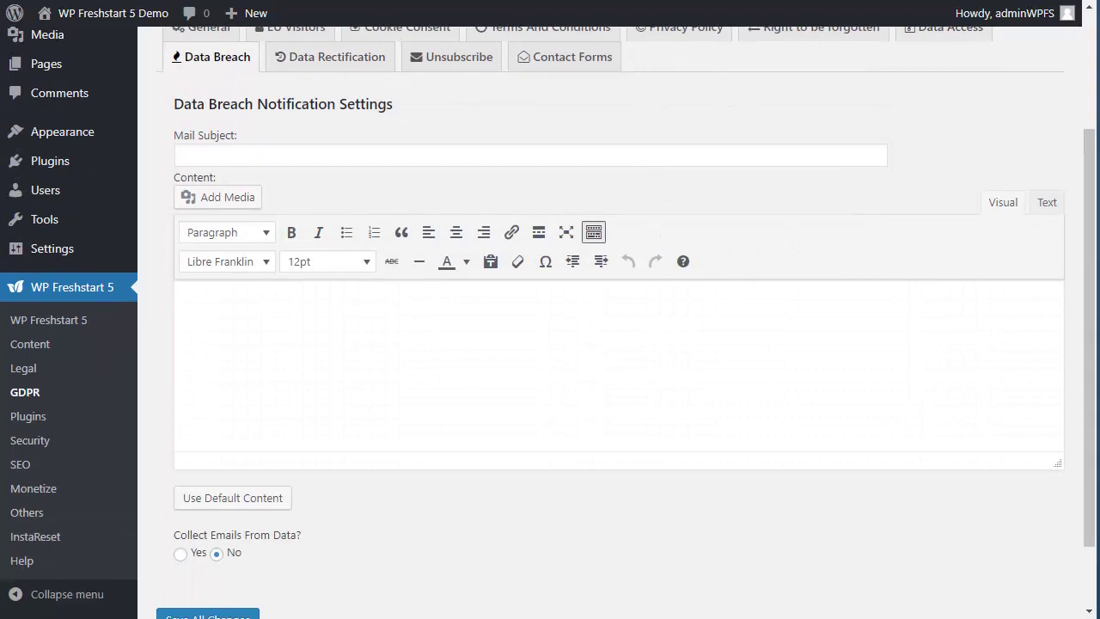
left_click(283, 162)
type("Data breach notification")
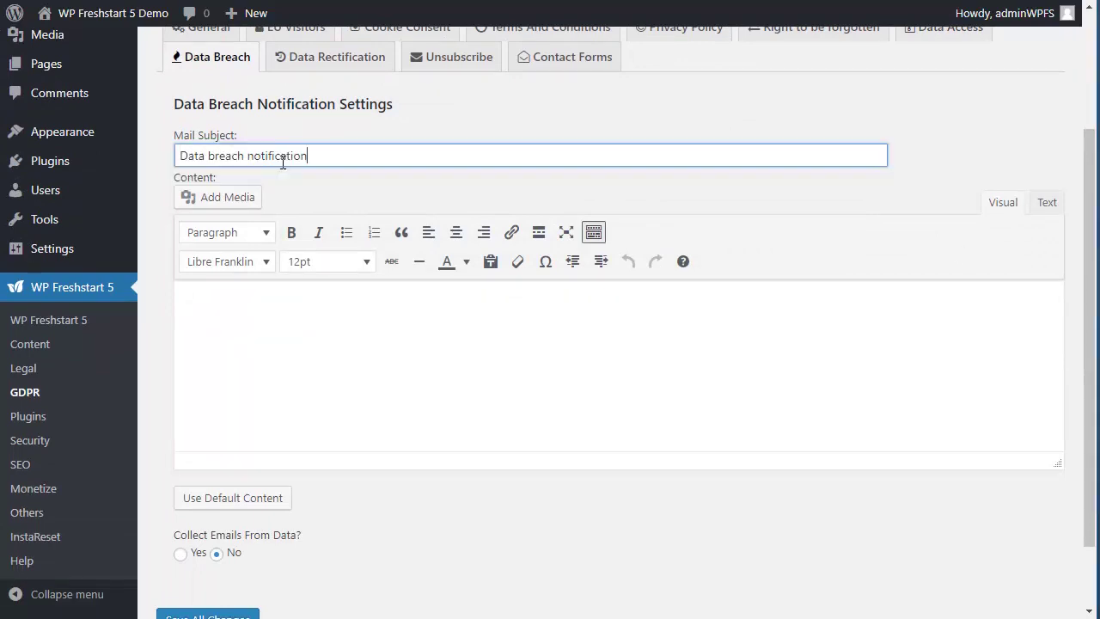
Step: Load the default breach letter in Text view, then bring up Data Rectification settings
left_click(265, 499)
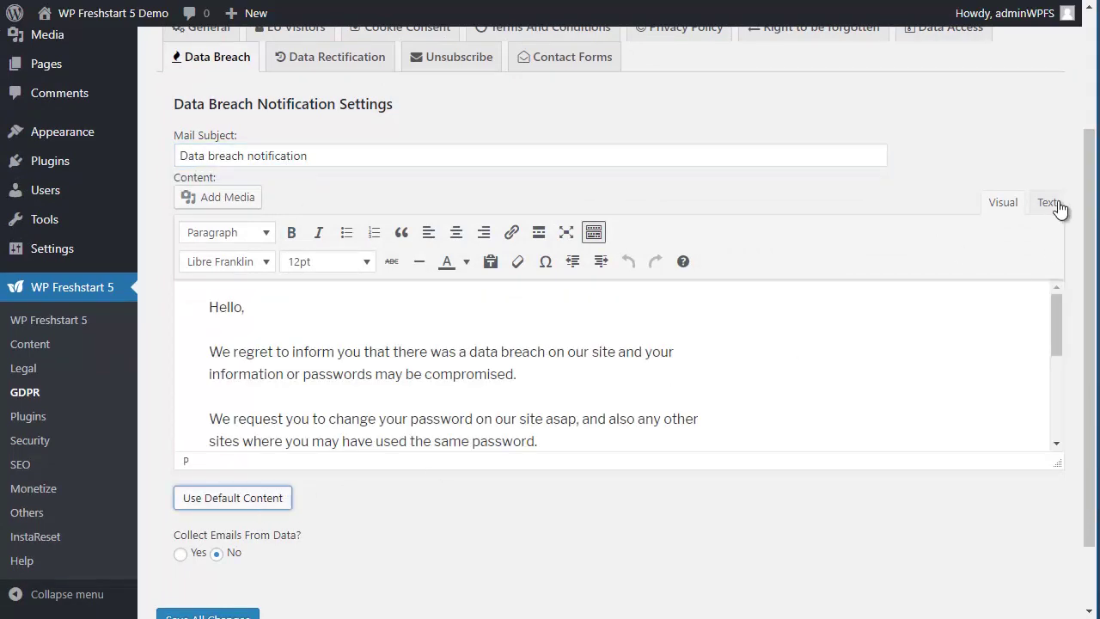
left_click(1059, 207)
scroll(682, 420, "down", 2)
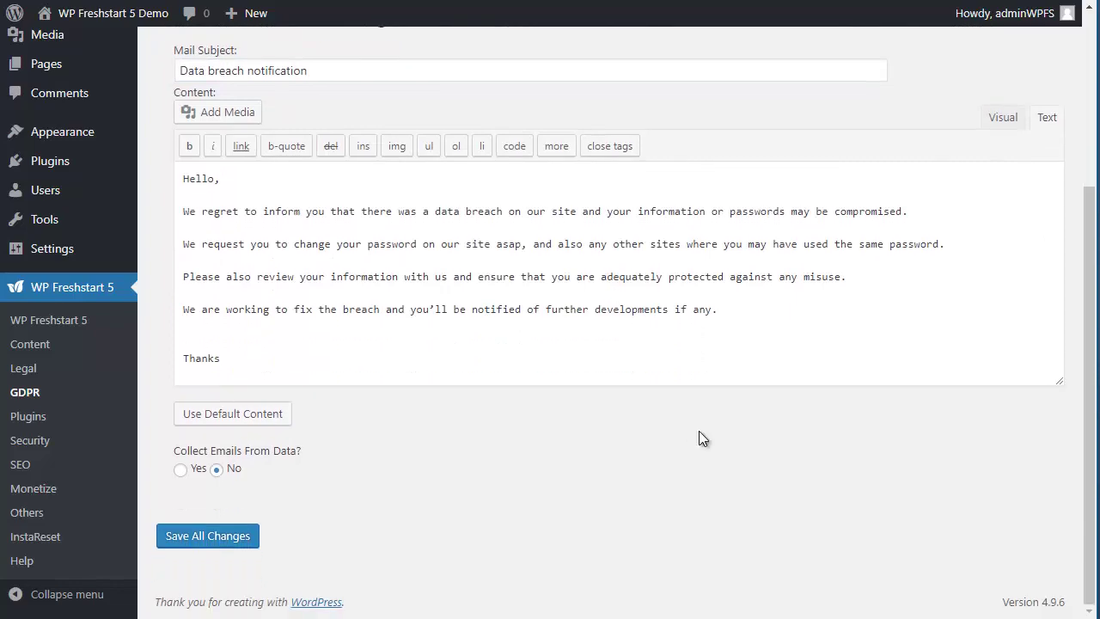
scroll(739, 352, "up", 4)
left_click(329, 245)
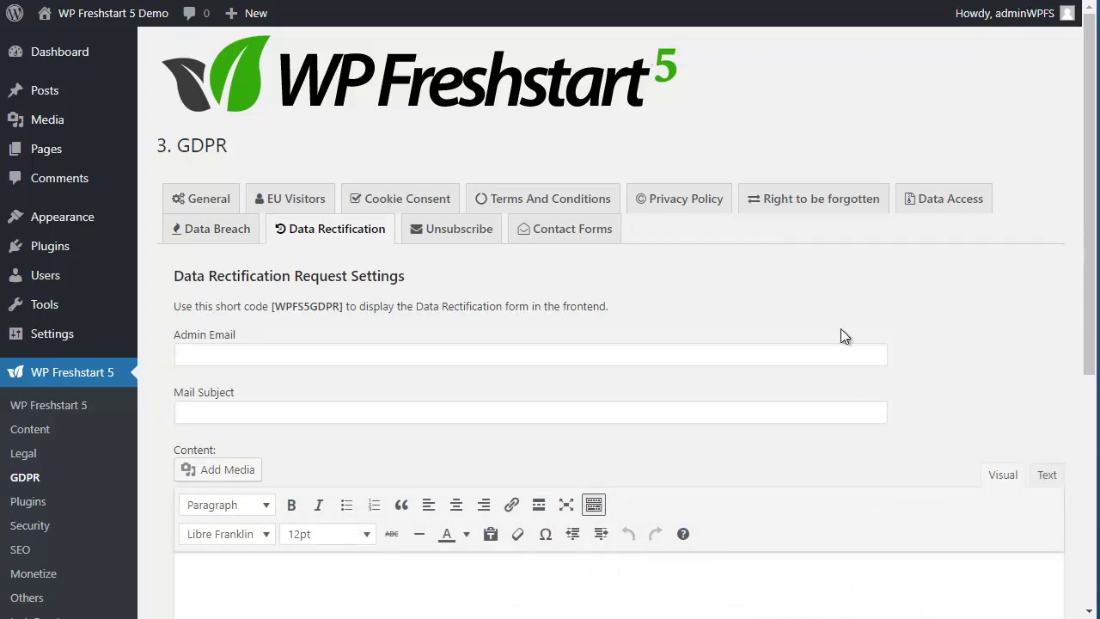
Step: Fill in the Data Rectification admin e-mail and the subject 'Data rectification notice'
left_click(319, 356)
key("ctrl+v")
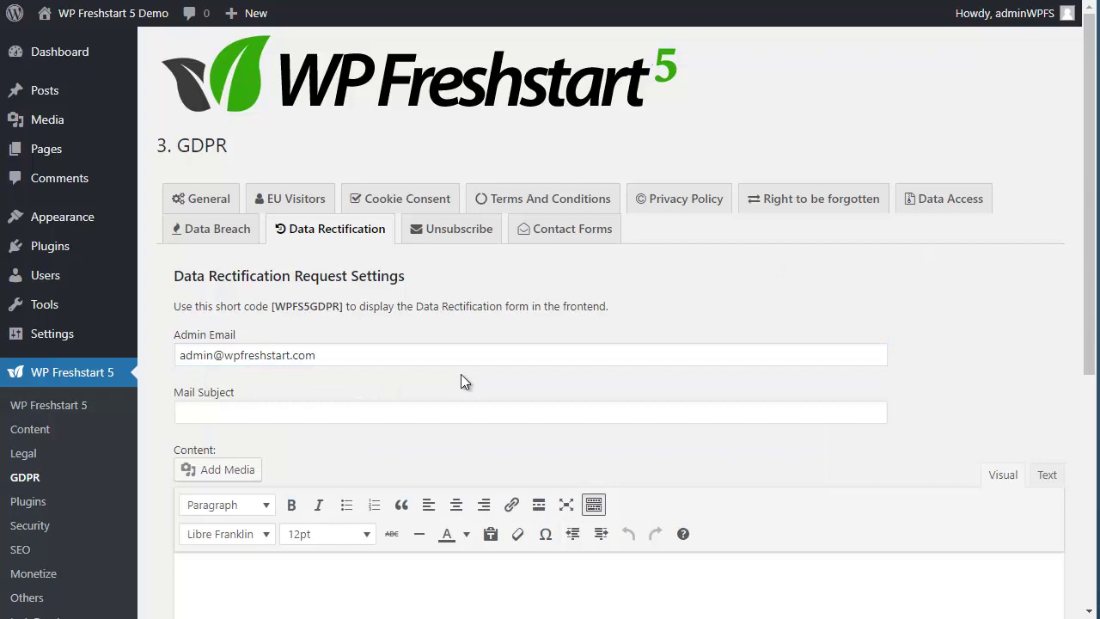
left_click(325, 406)
type("Data rectification notice")
left_click(949, 334)
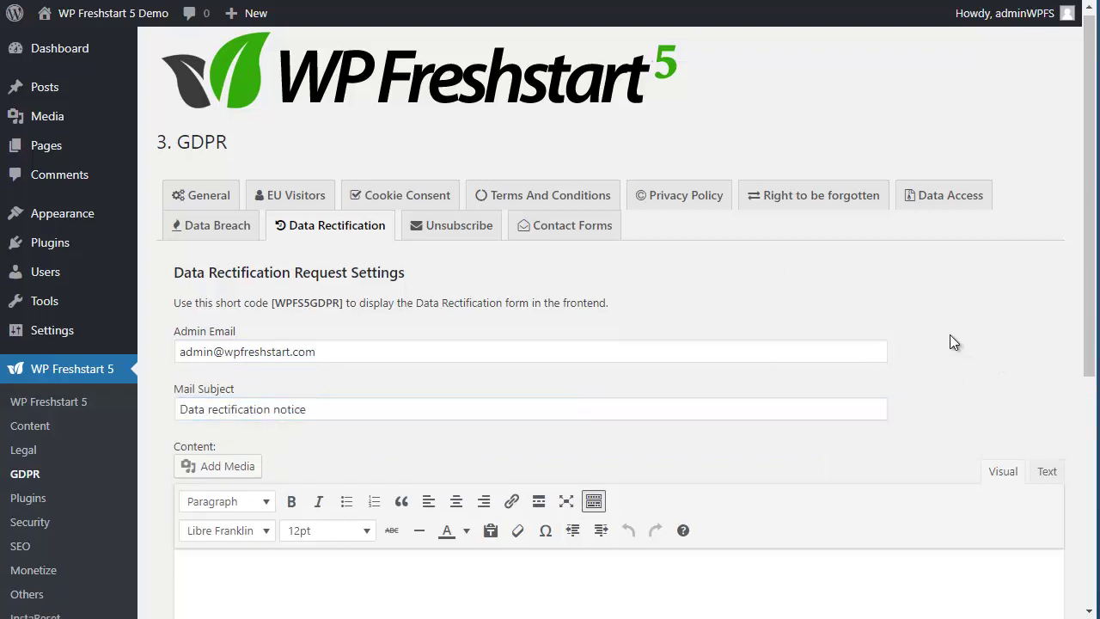
Step: Load the default rectification letter in Text view, then bring up the Unsubscribe settings
scroll(949, 334, "down", 5)
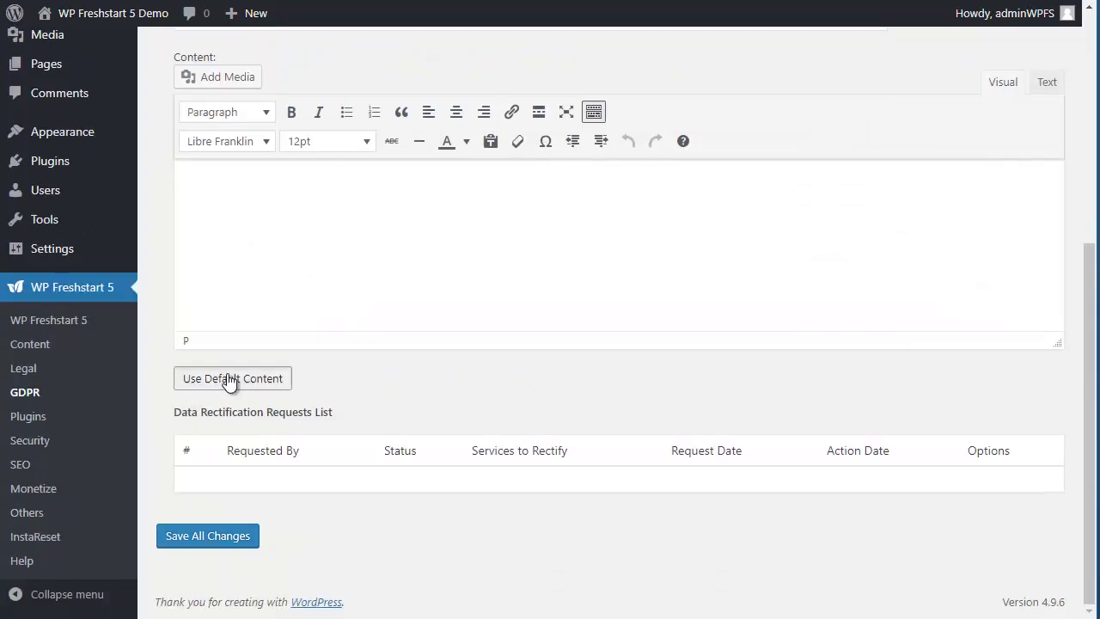
left_click(228, 380)
left_click(1047, 85)
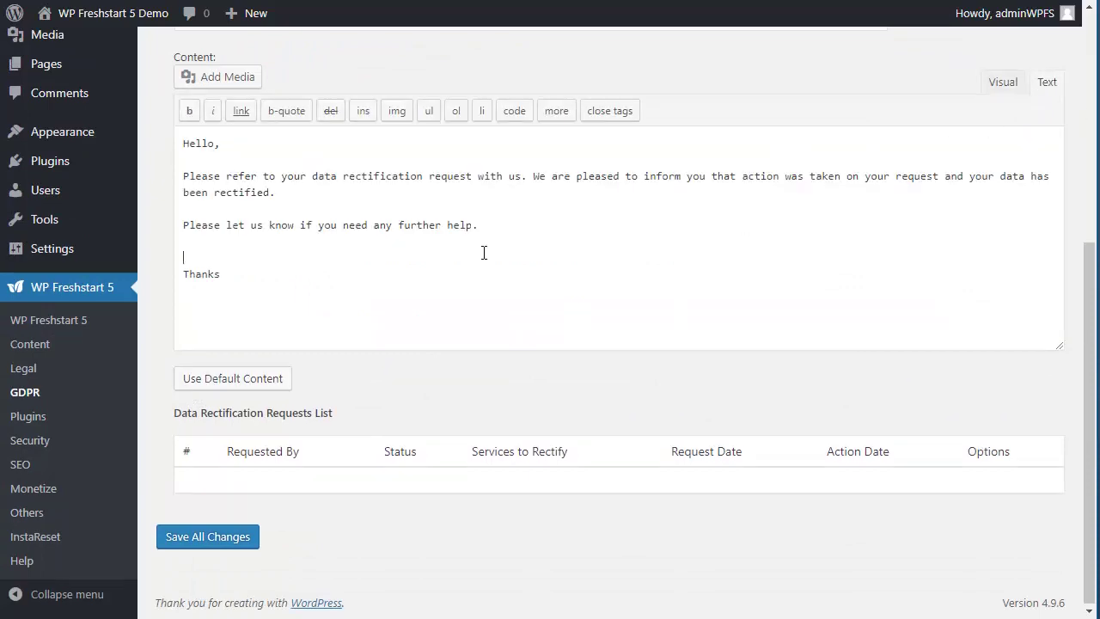
scroll(787, 340, "up", 5)
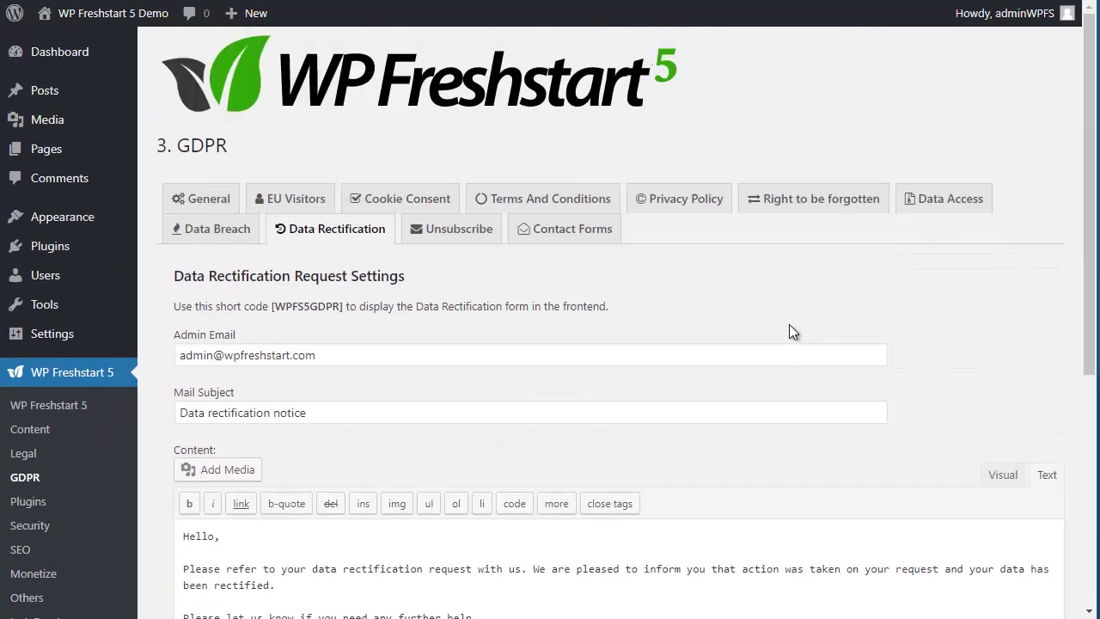
left_click(432, 228)
Step: Fill the Unsubscribe warning and confirmation with default text, both in Text view
scroll(811, 261, "down", 1)
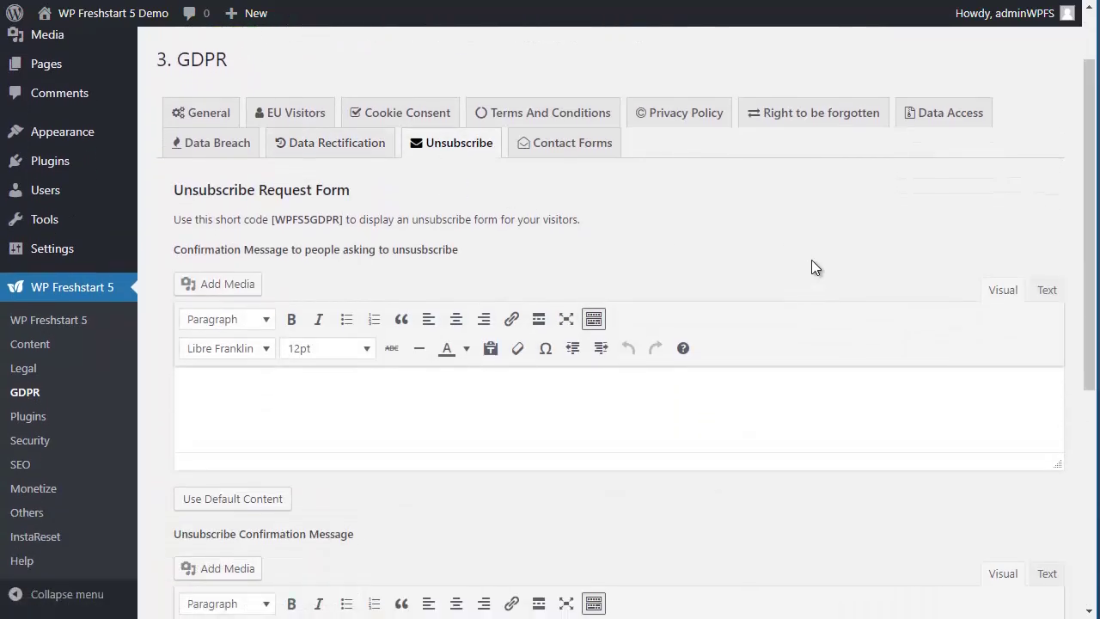
scroll(491, 373, "down", 1)
left_click(249, 415)
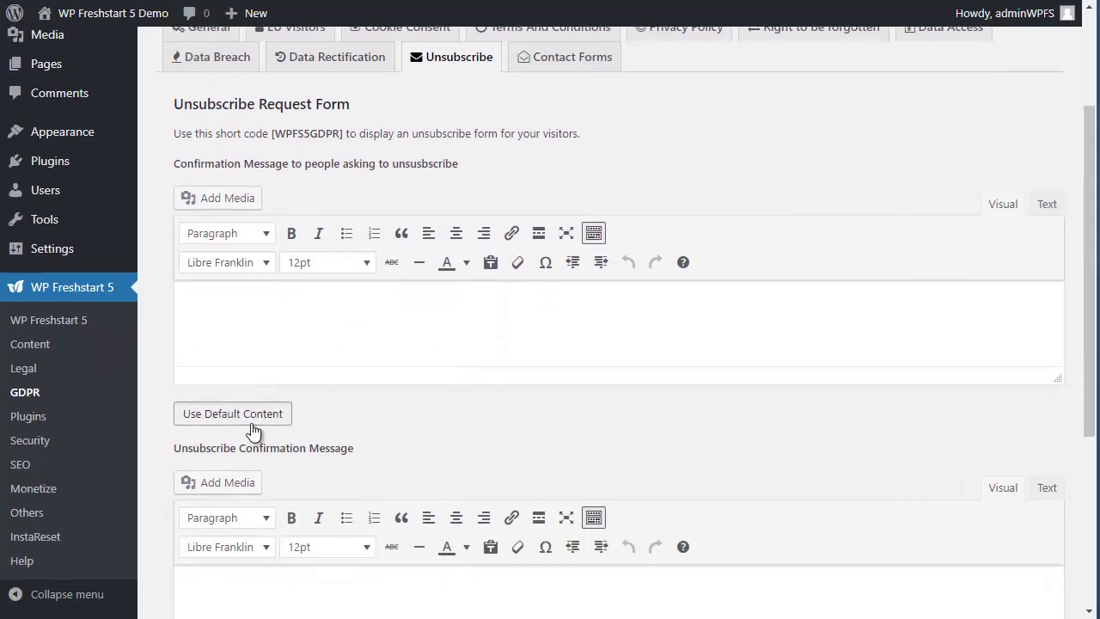
scroll(514, 384, "down", 2)
left_click(245, 522)
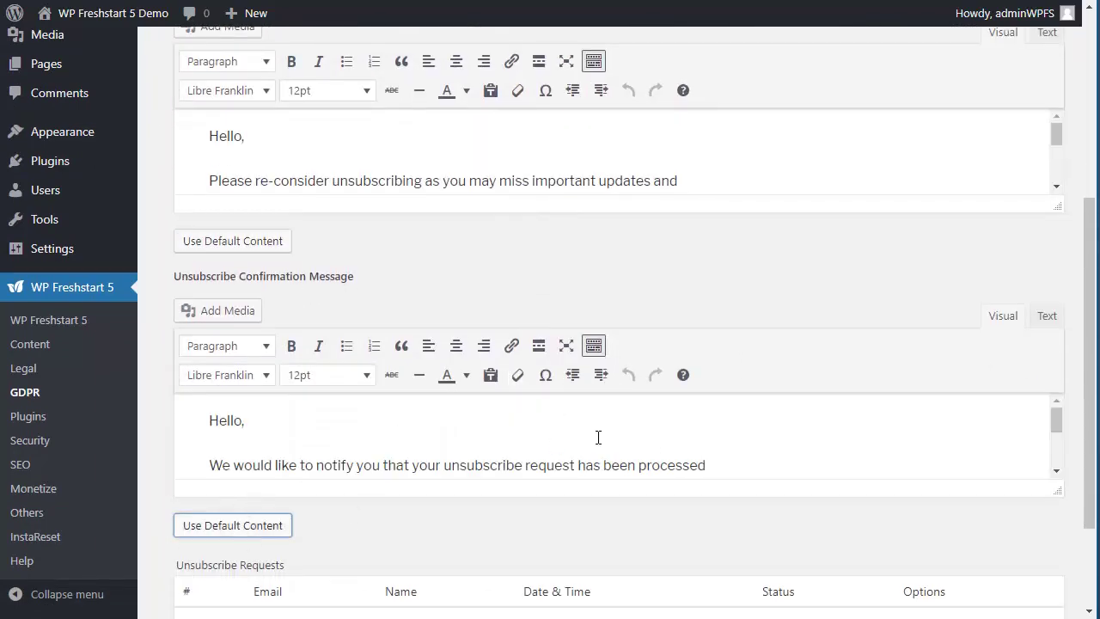
scroll(1029, 171, "up", 1)
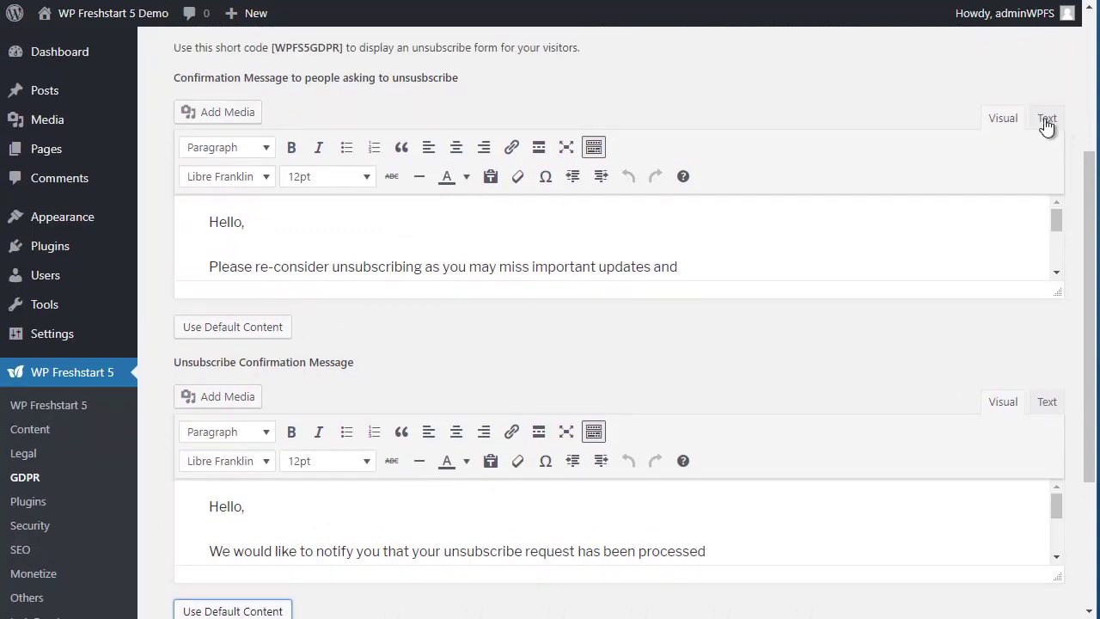
left_click(1046, 119)
left_click(1043, 402)
scroll(829, 356, "up", 3)
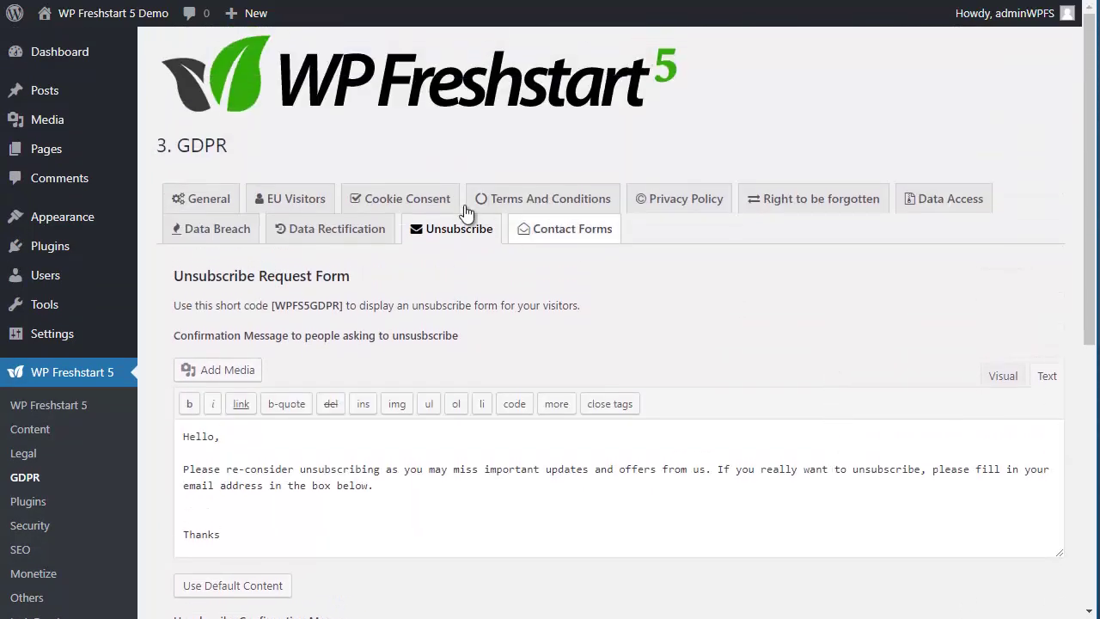
Step: Review the Contact Forms, Data Rectification and Data Breach tabs
left_click(576, 230)
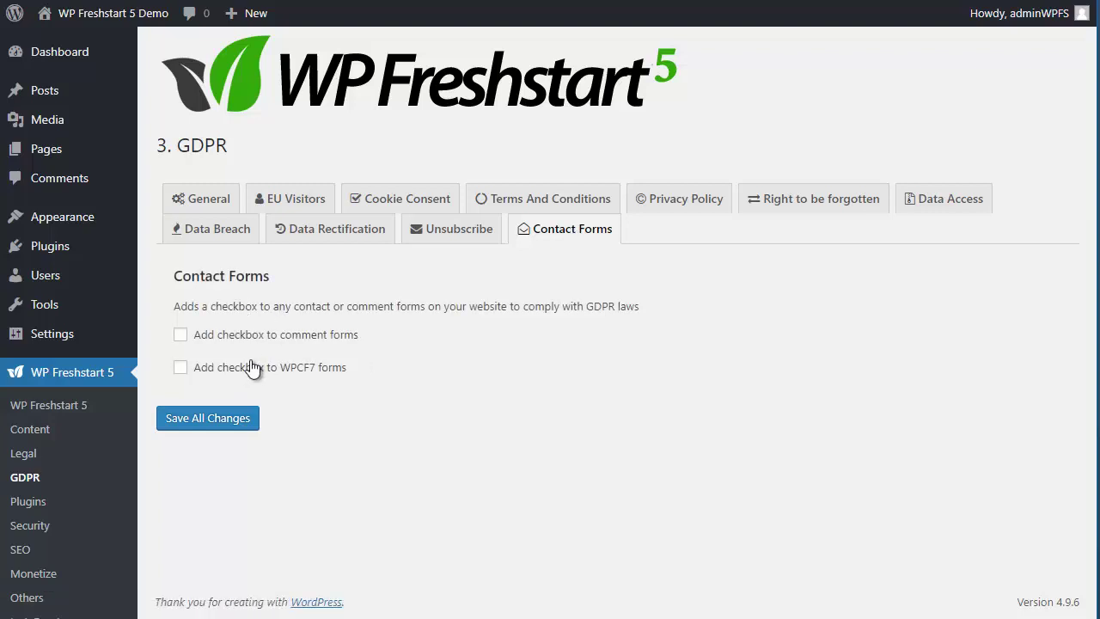
left_click(330, 229)
scroll(329, 201, "down", 1)
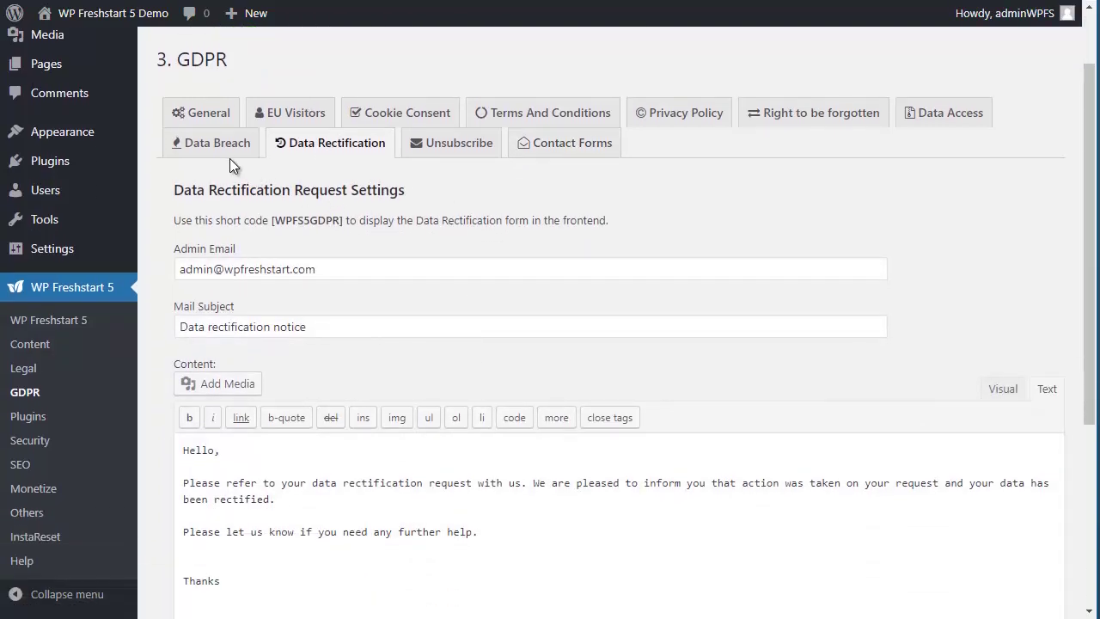
left_click(226, 149)
scroll(799, 270, "up", 1)
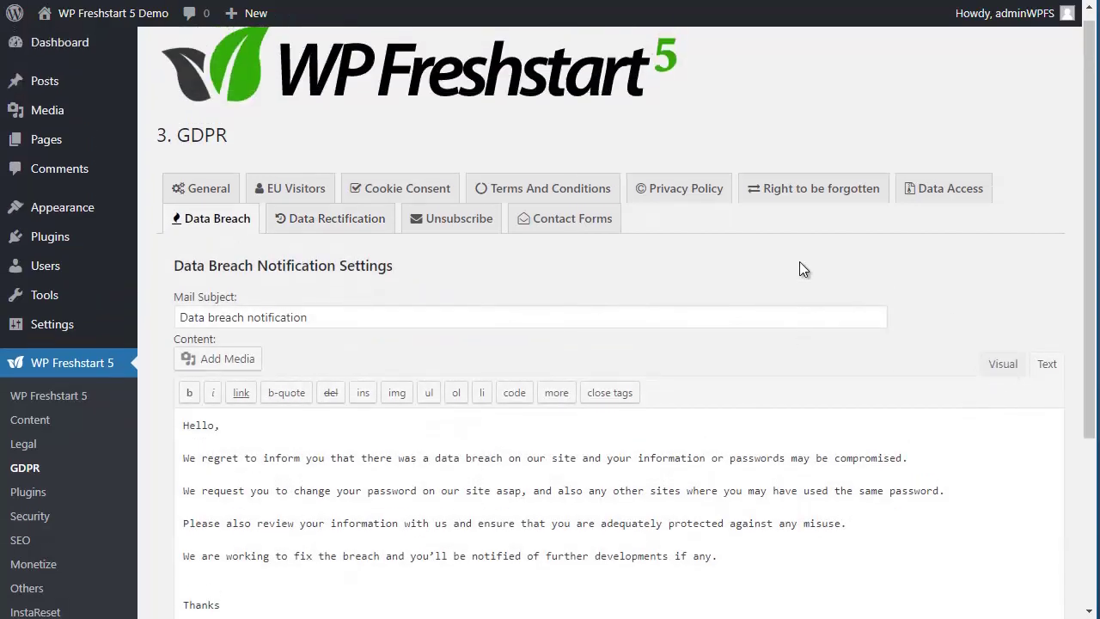
scroll(799, 270, "down", 1)
Step: Review the Data Access, Right to be forgotten and Privacy Policy tabs, then save all changes
left_click(902, 115)
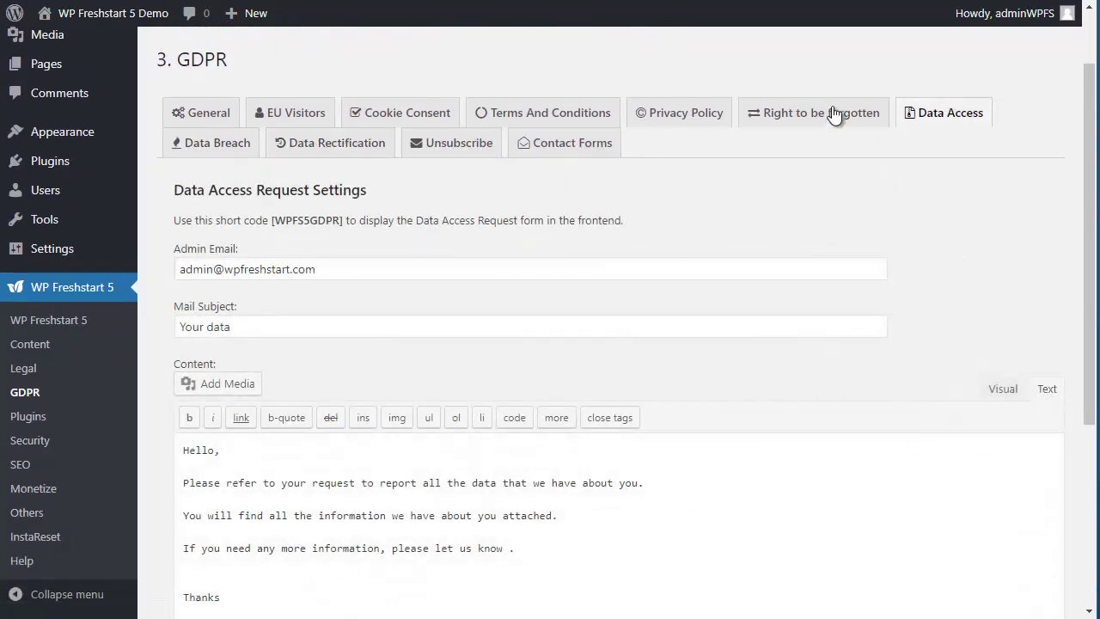
left_click(833, 114)
left_click(688, 117)
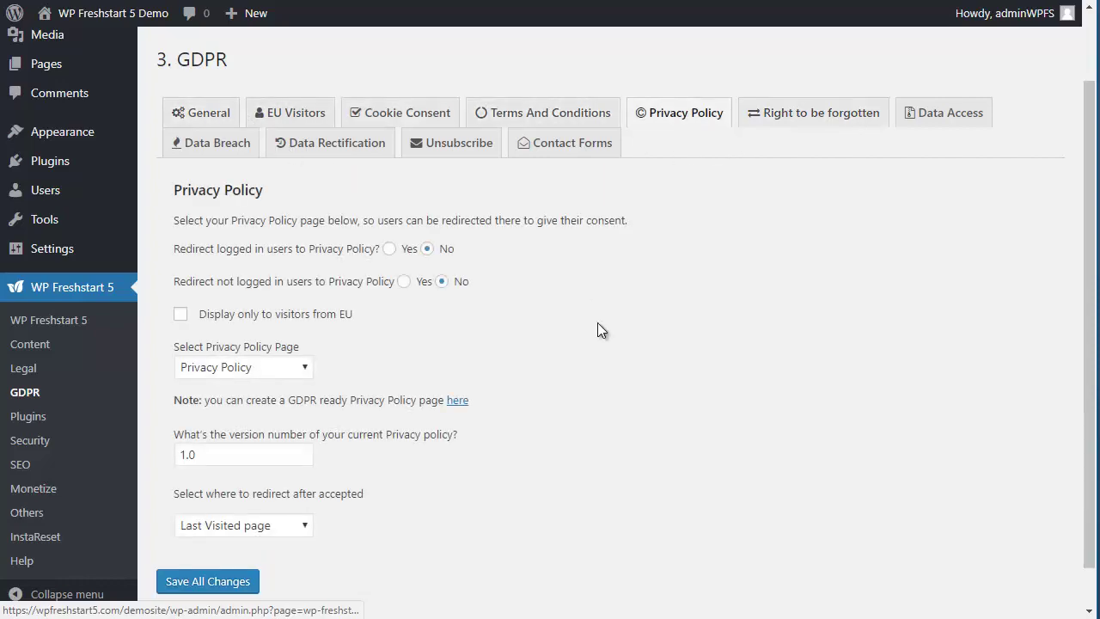
scroll(600, 331, "down", 1)
left_click(203, 536)
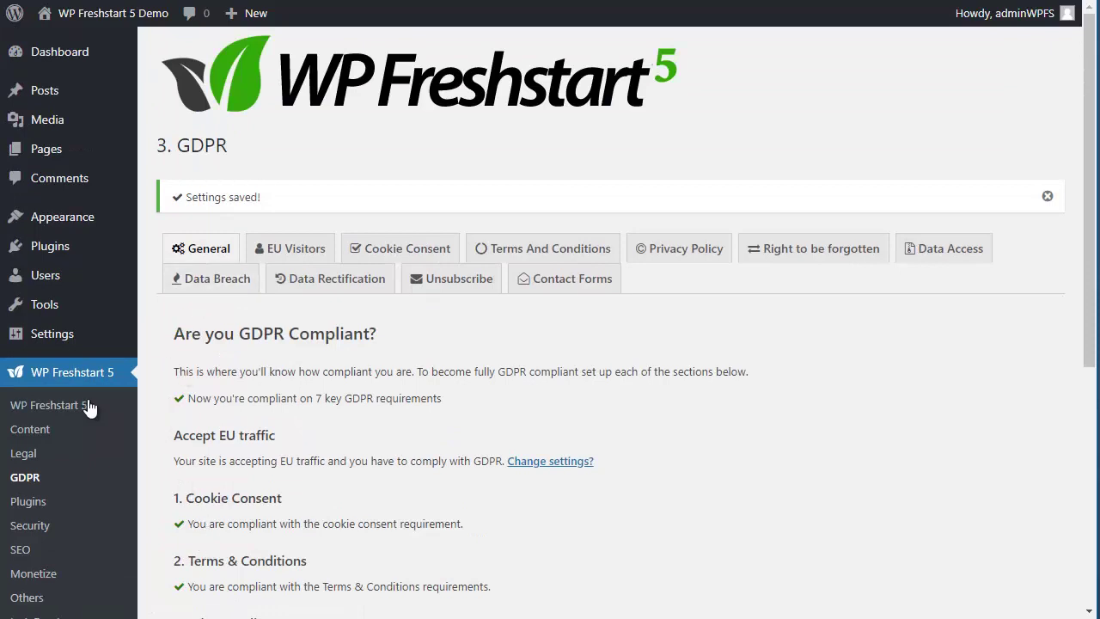
Step: Review the line reporting compliance on 7 key GDPR requirements and scroll through sections 1–7
left_click_drag(197, 397, 390, 398)
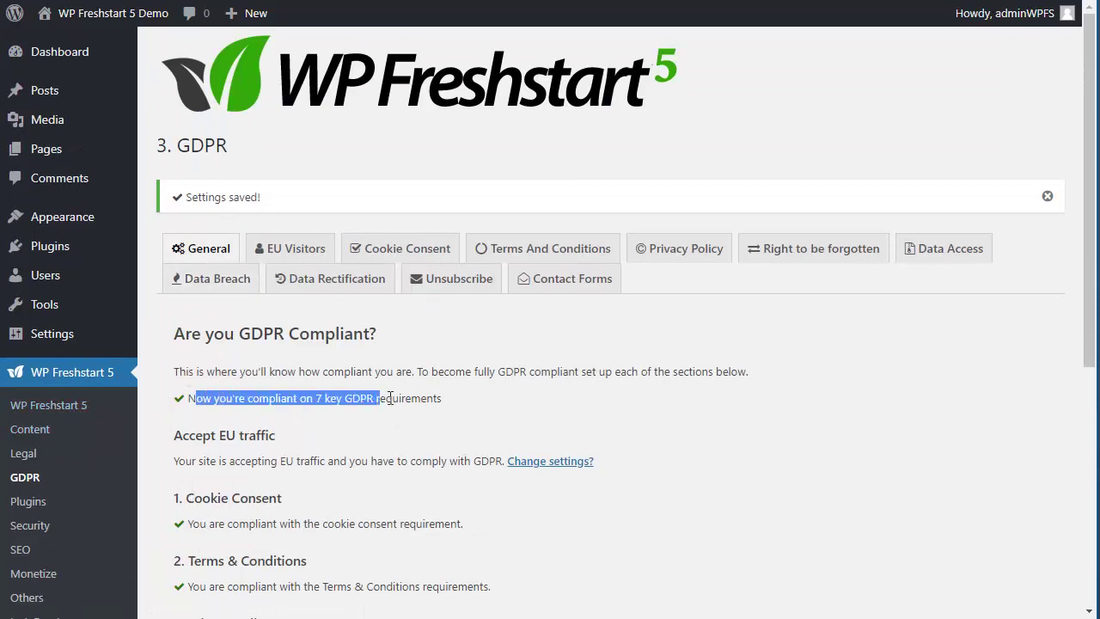
left_click(432, 408)
scroll(257, 350, "down", 2)
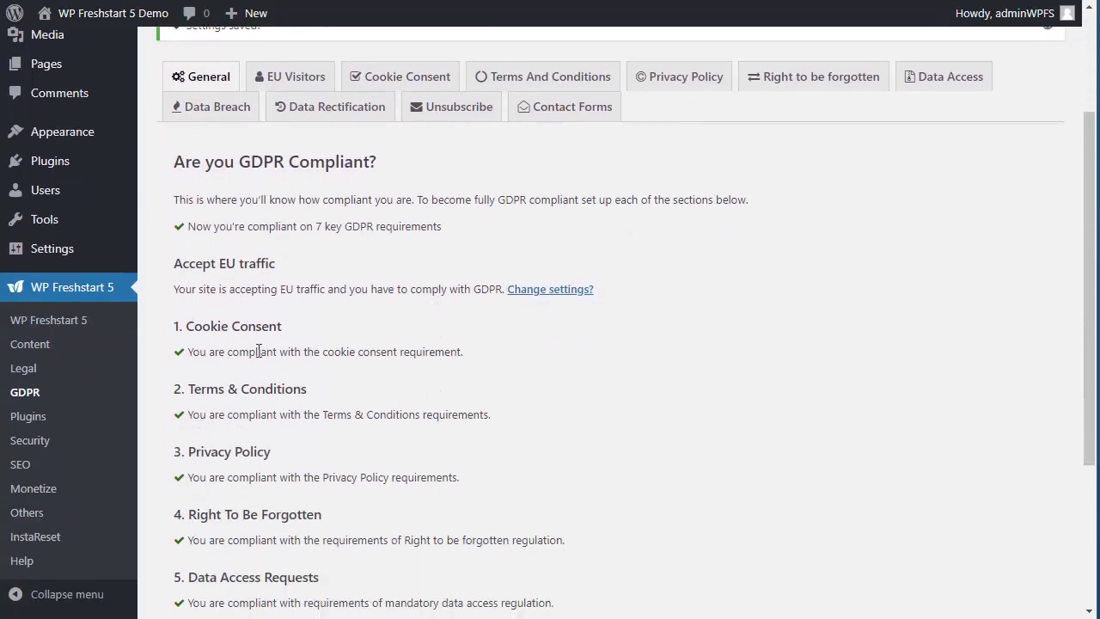
scroll(219, 327, "down", 2)
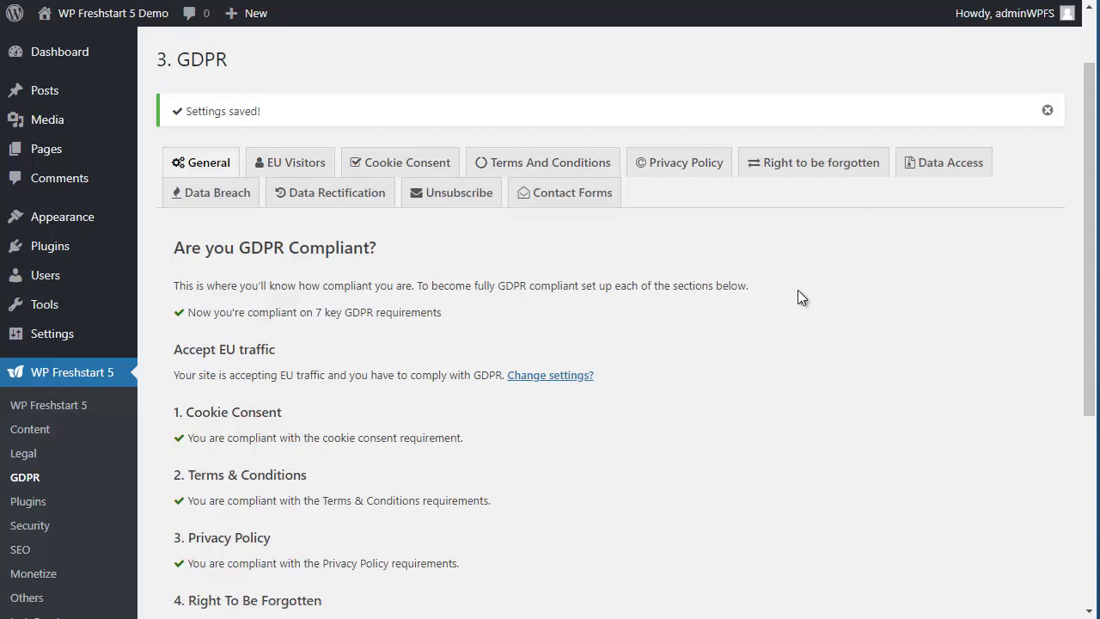
Step: Select and copy the [WPFS5GDPR] shortcode from the Data Access settings
left_click(803, 169)
scroll(610, 351, "down", 3)
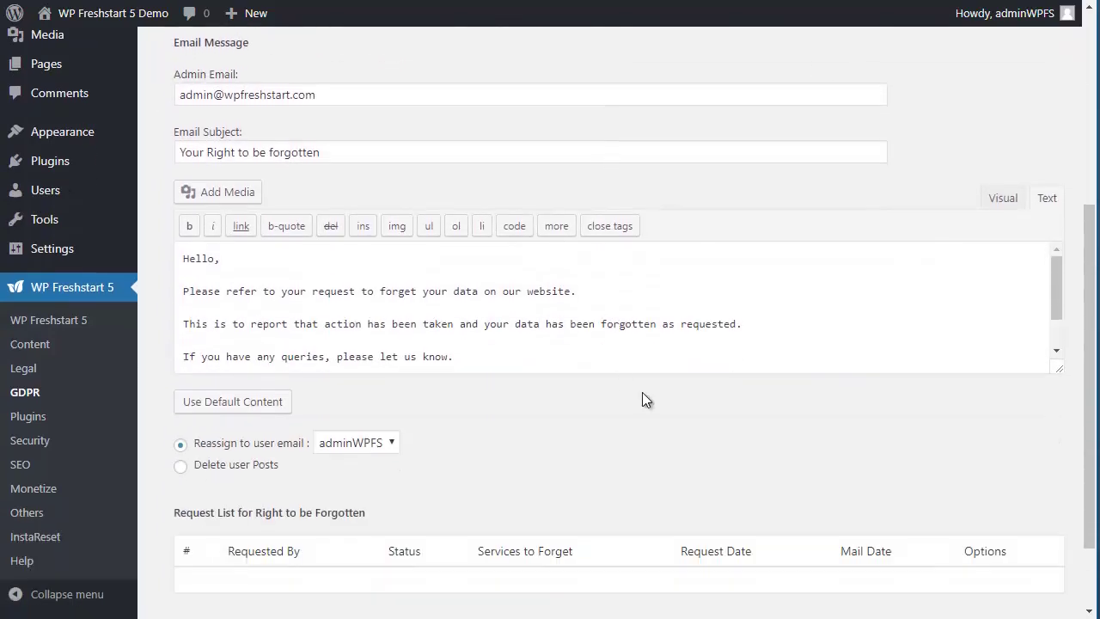
scroll(660, 429, "up", 3)
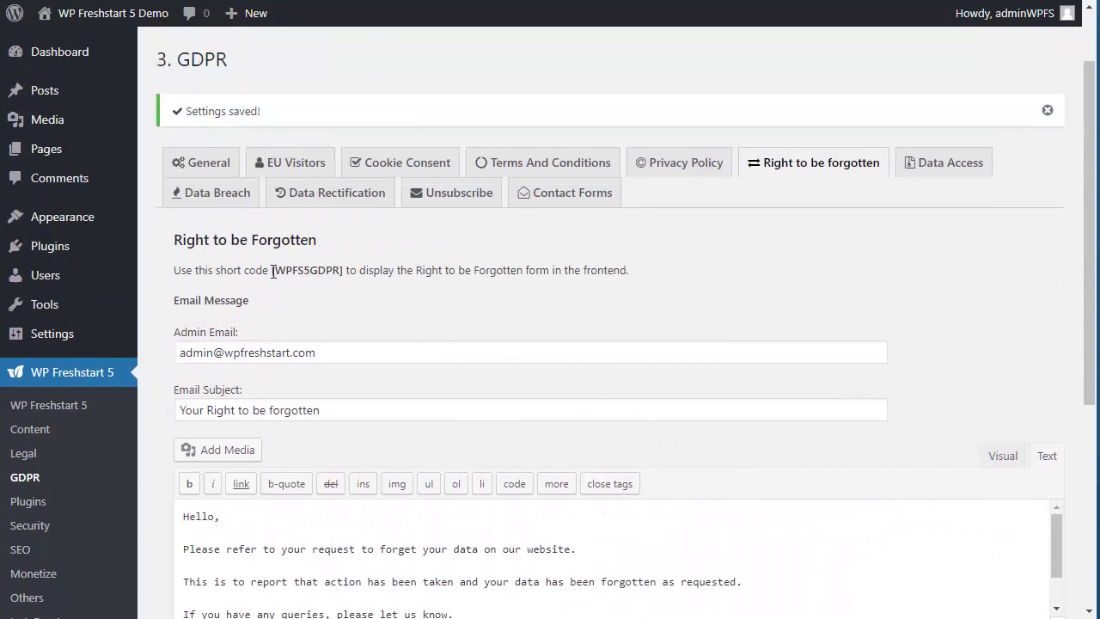
left_click_drag(270, 272, 360, 271)
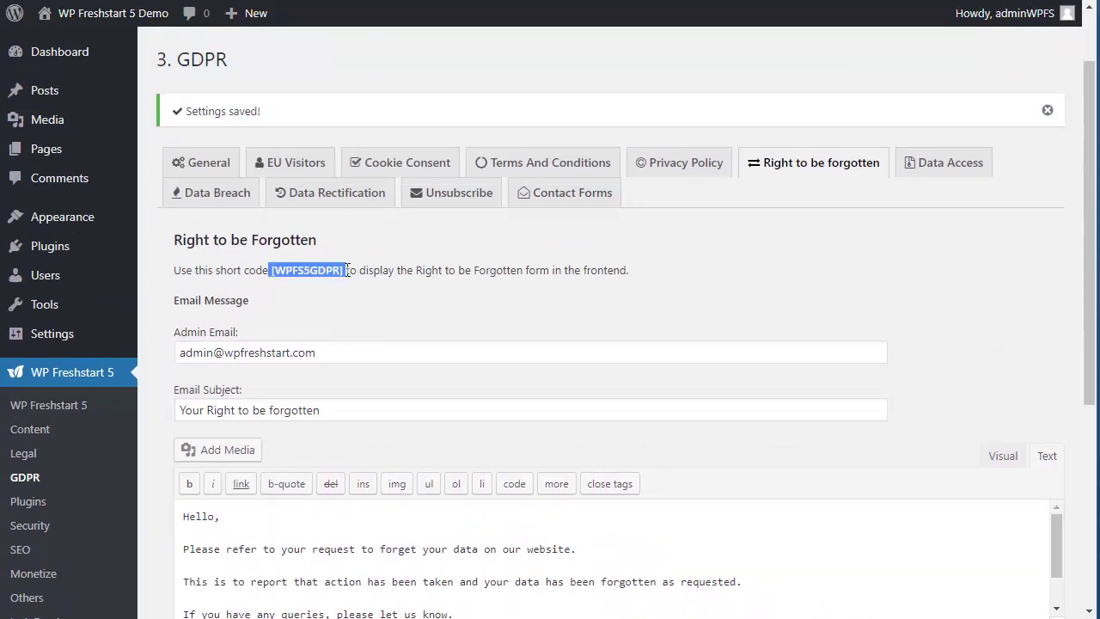
left_click(696, 158)
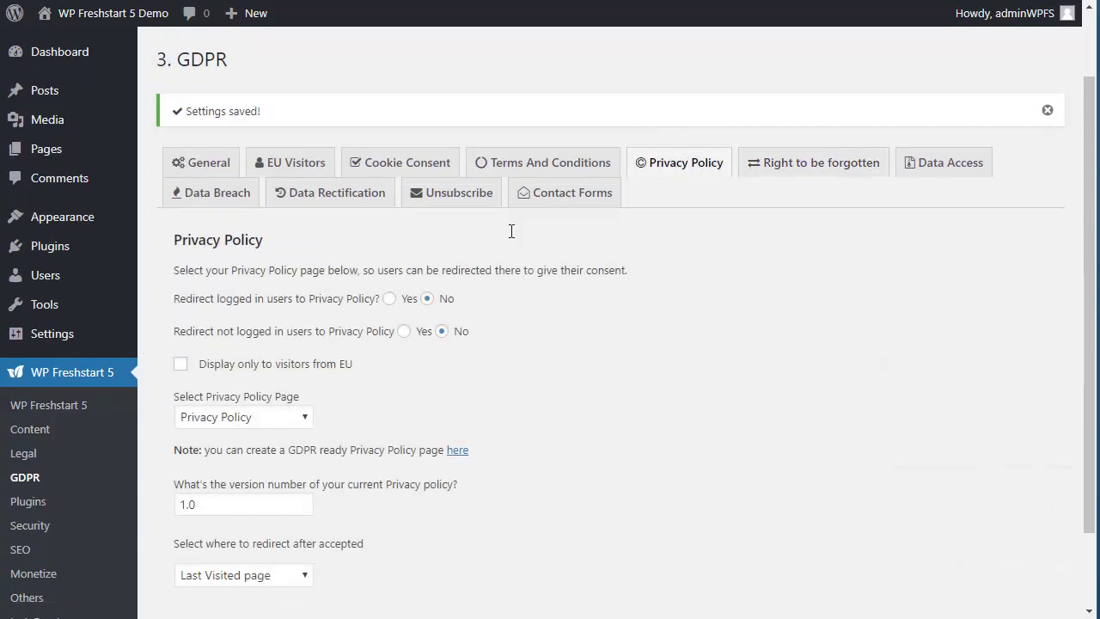
left_click(949, 158)
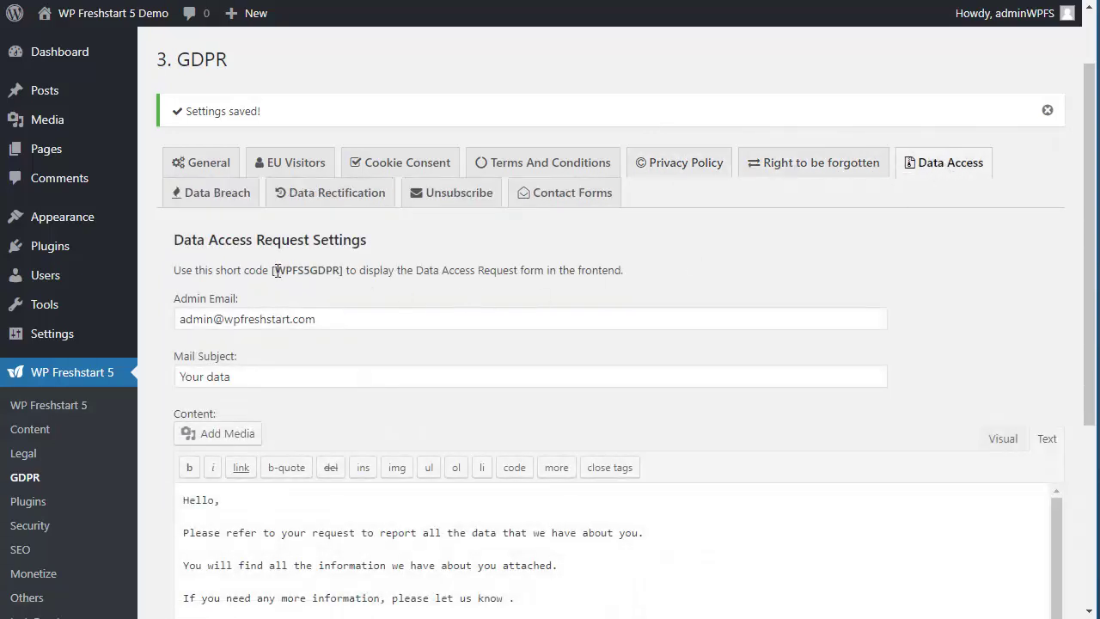
left_click_drag(274, 271, 350, 271)
key("ctrl+c")
mouse_move(69, 151)
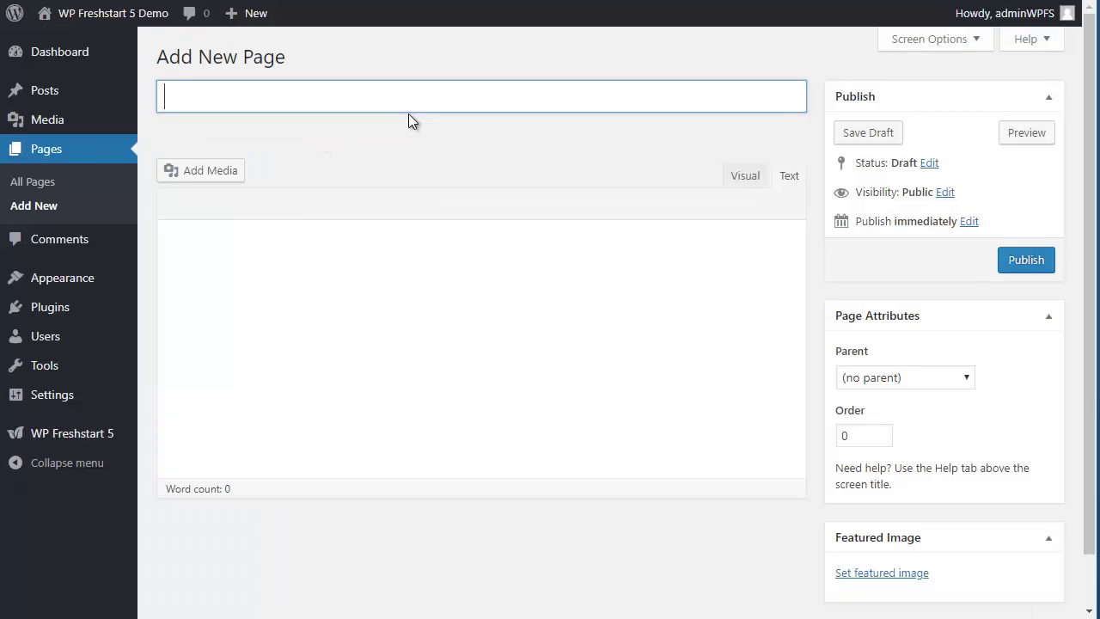
Step: Publish a page titled 'GDPR Contact Form' whose body holds the pasted [WPFS5GDPR] shortcode
left_click(394, 101)
type("GD")
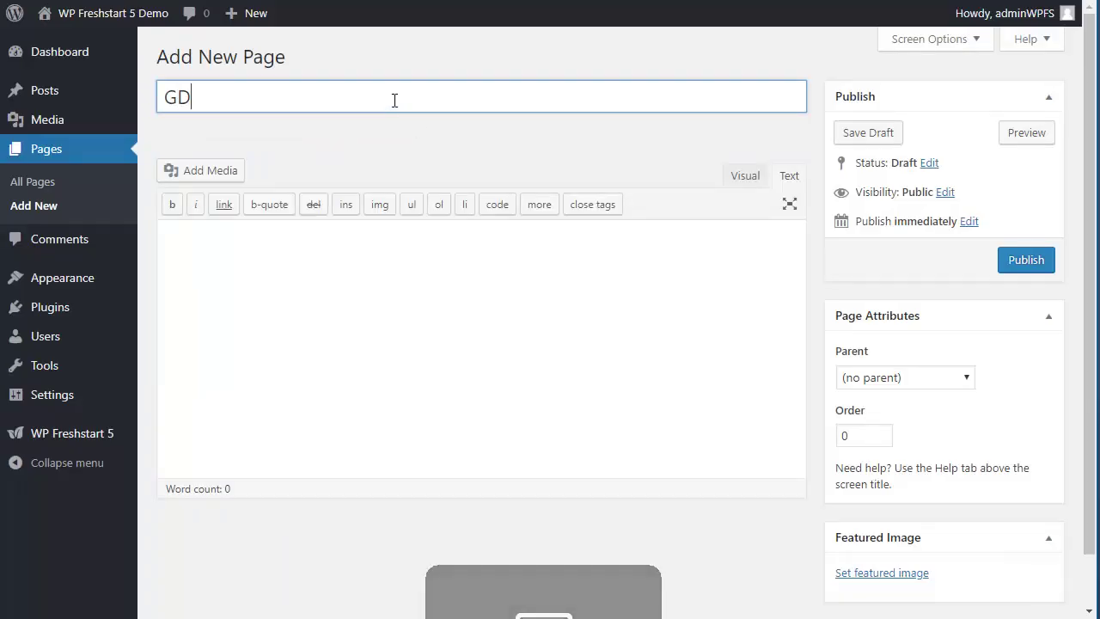
type("PR Contac")
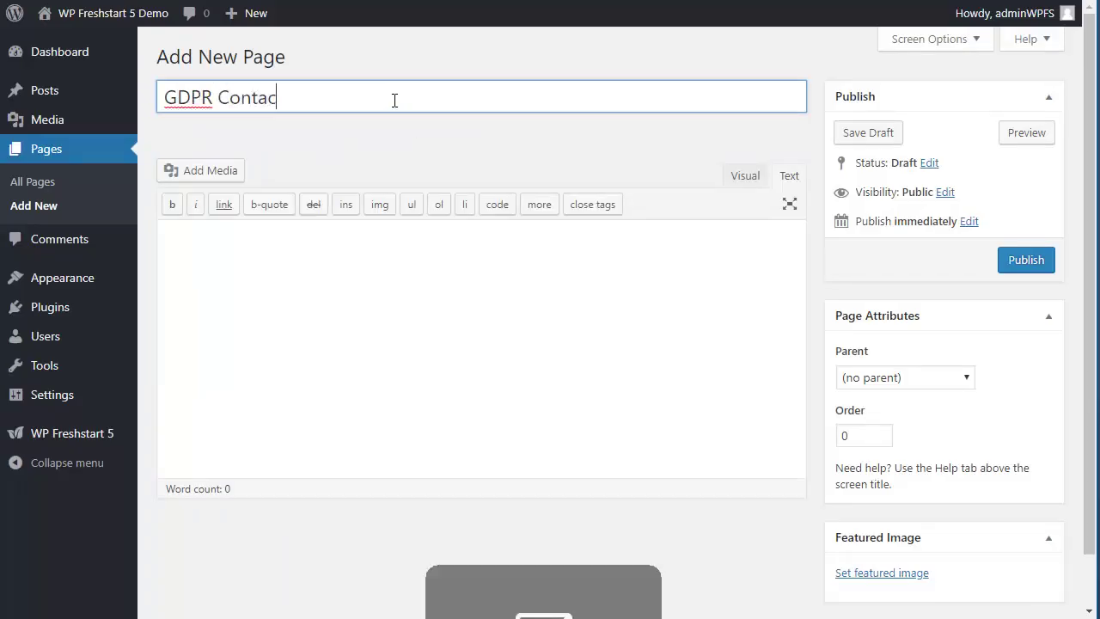
type("t Form")
key("Tab")
key("ctrl+v")
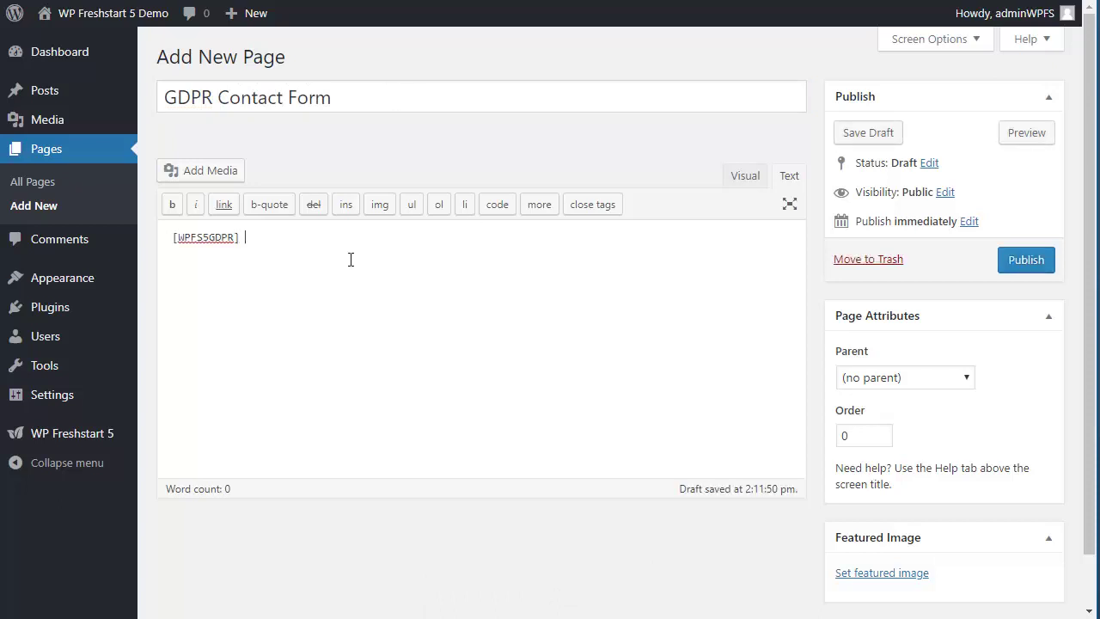
left_click(1025, 261)
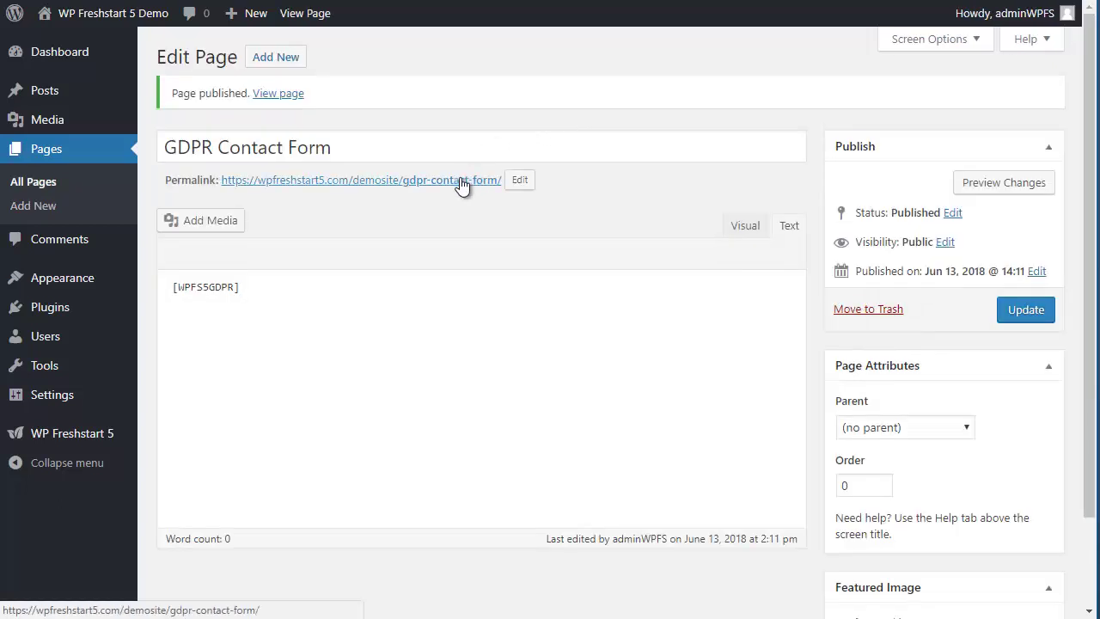
left_click(461, 183)
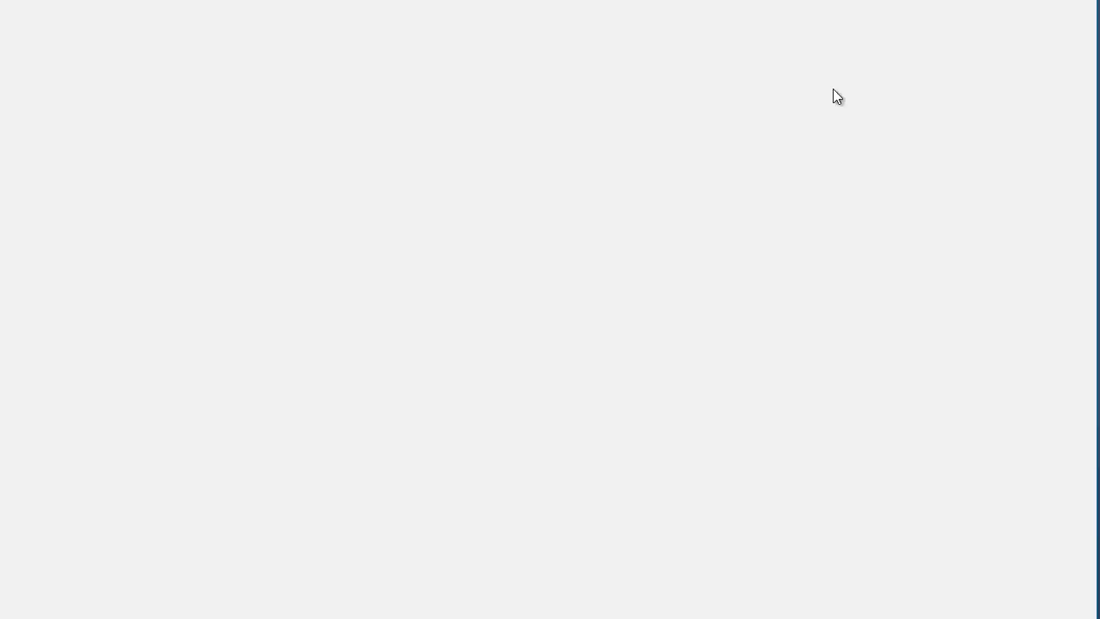
Step: Try the live form's name and email fields and the deleting and rectifying request types
scroll(940, 257, "down", 3)
scroll(937, 256, "down", 1)
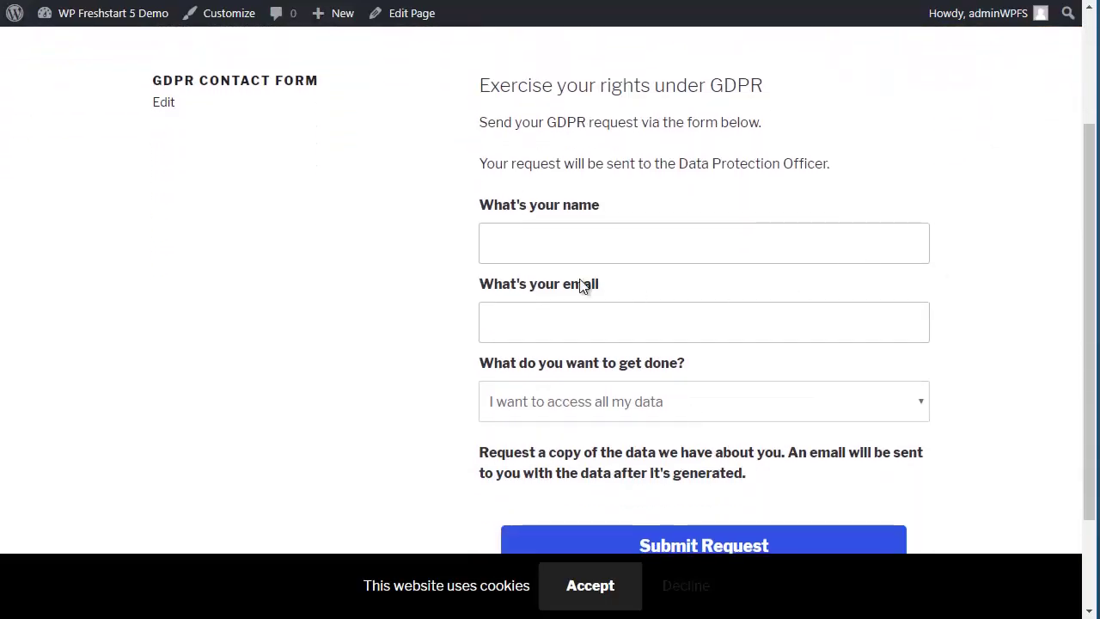
left_click(579, 242)
left_click(751, 191)
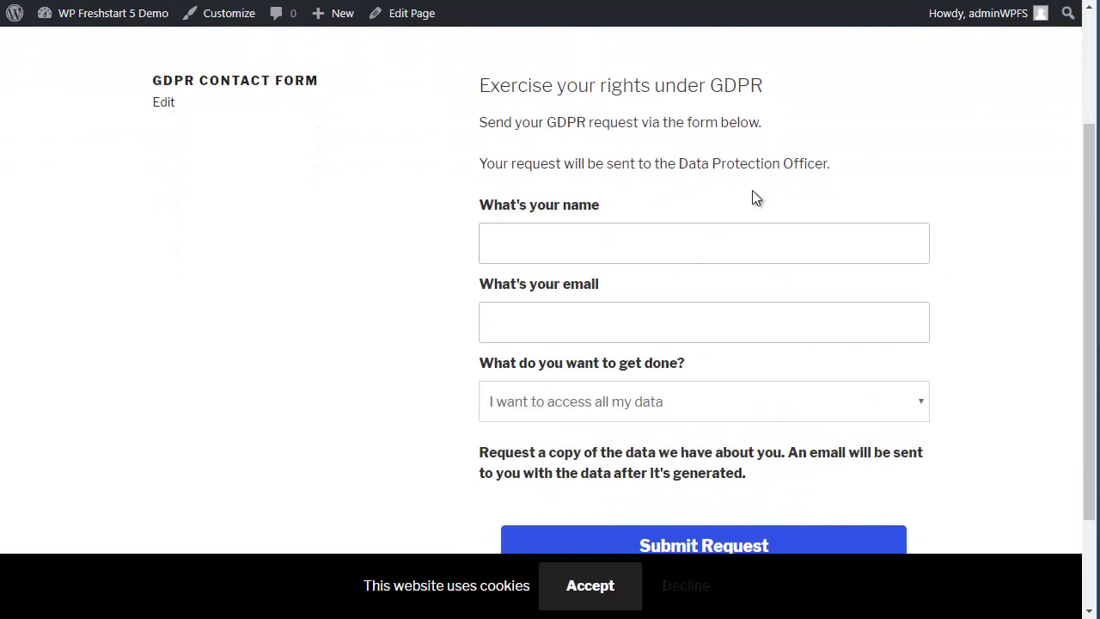
left_click(667, 331)
left_click(928, 323)
left_click(662, 417)
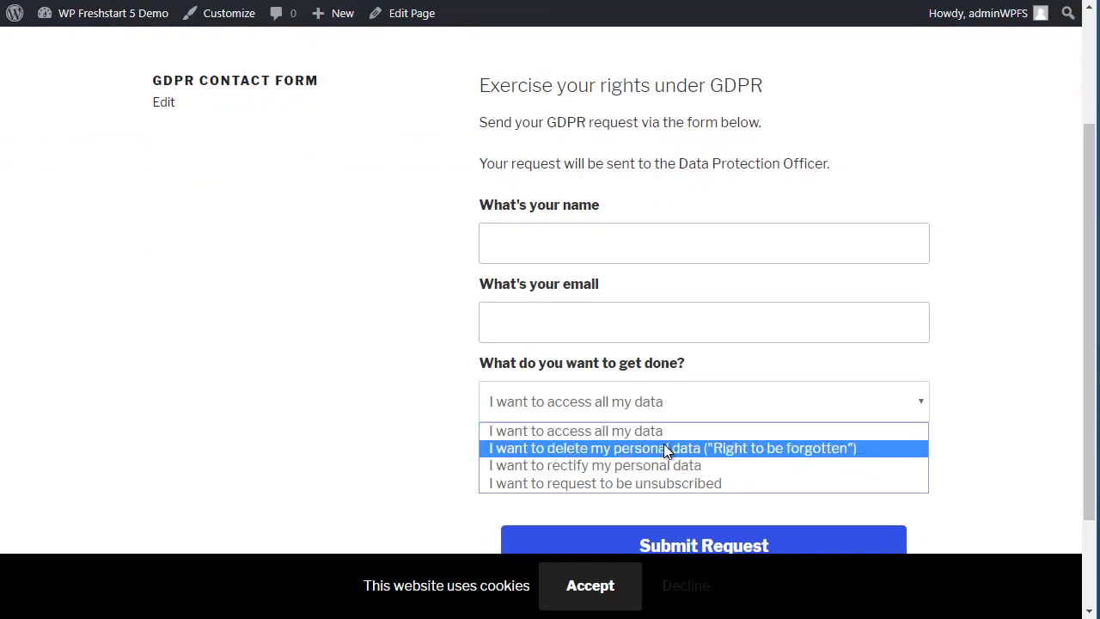
left_click(663, 448)
scroll(693, 296, "down", 3)
left_click(662, 243)
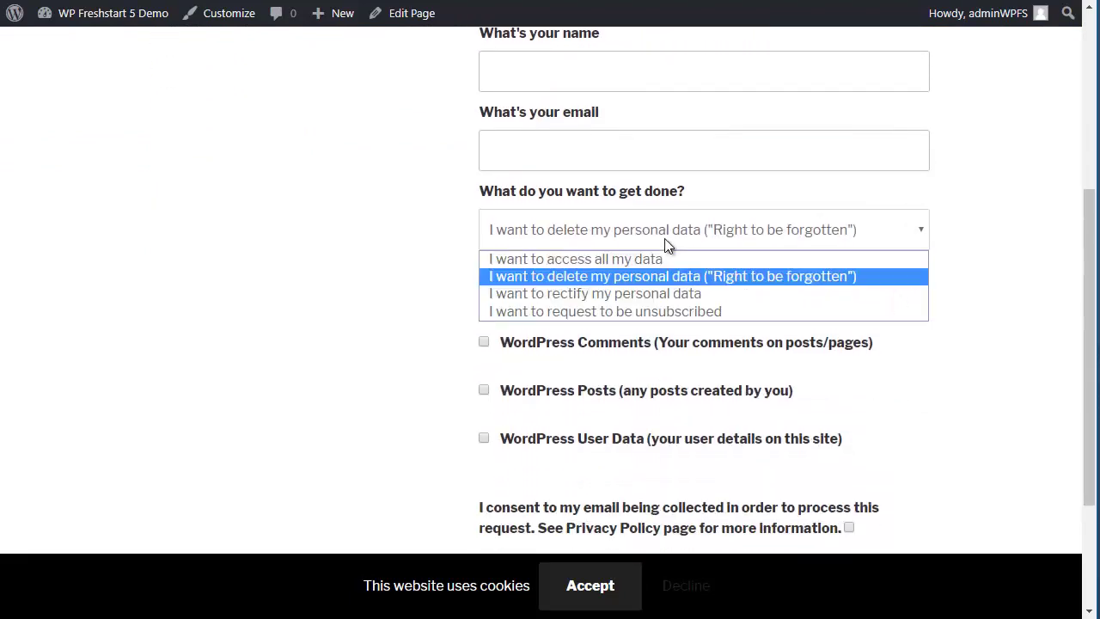
left_click(652, 296)
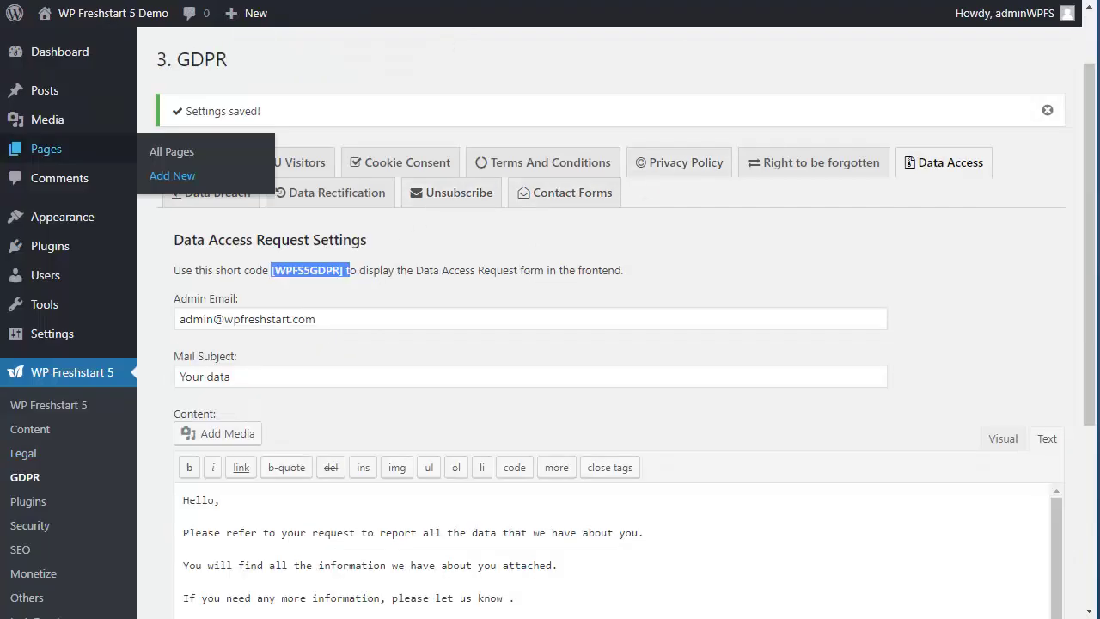
left_click(847, 278)
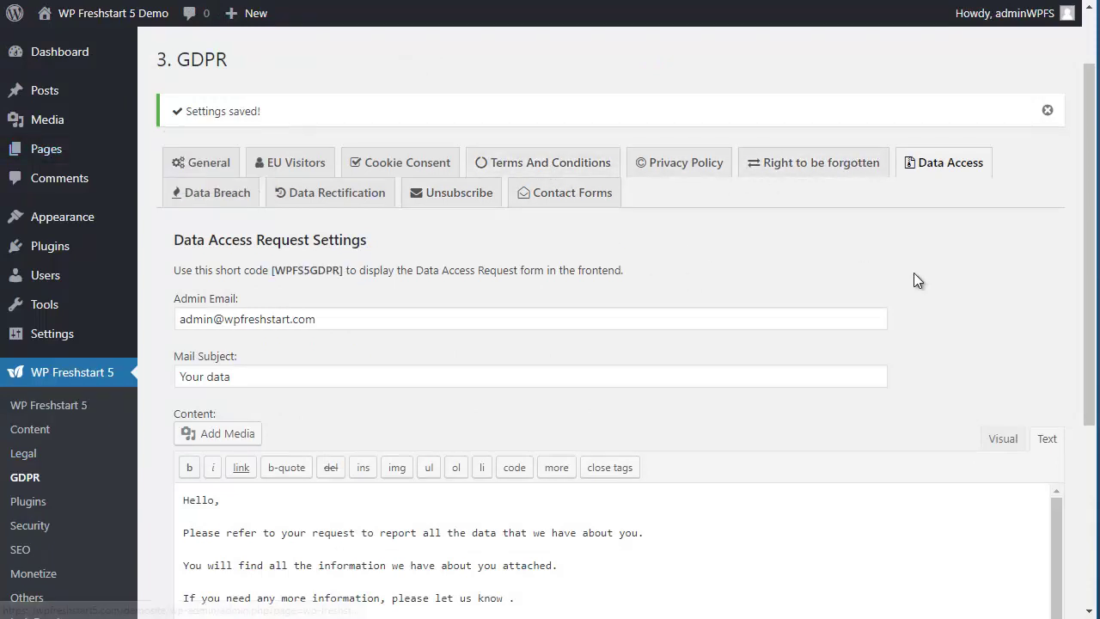